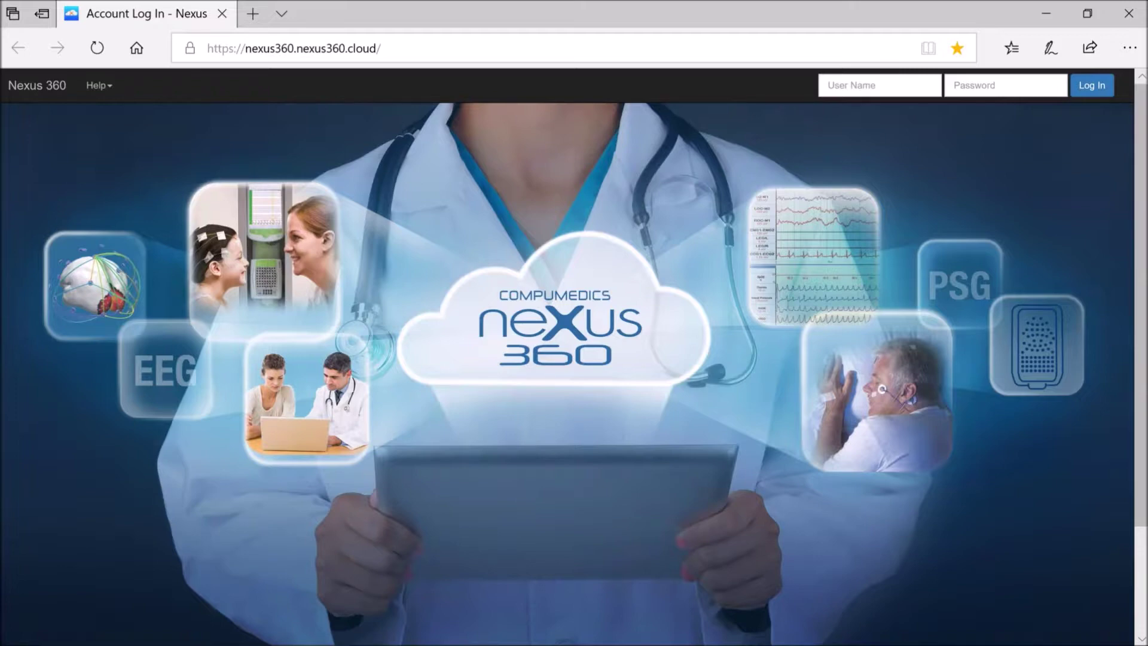
- Dismiss the Top sites suggestions and minimize the Edge login page to show the desktop
left_click(431, 53)
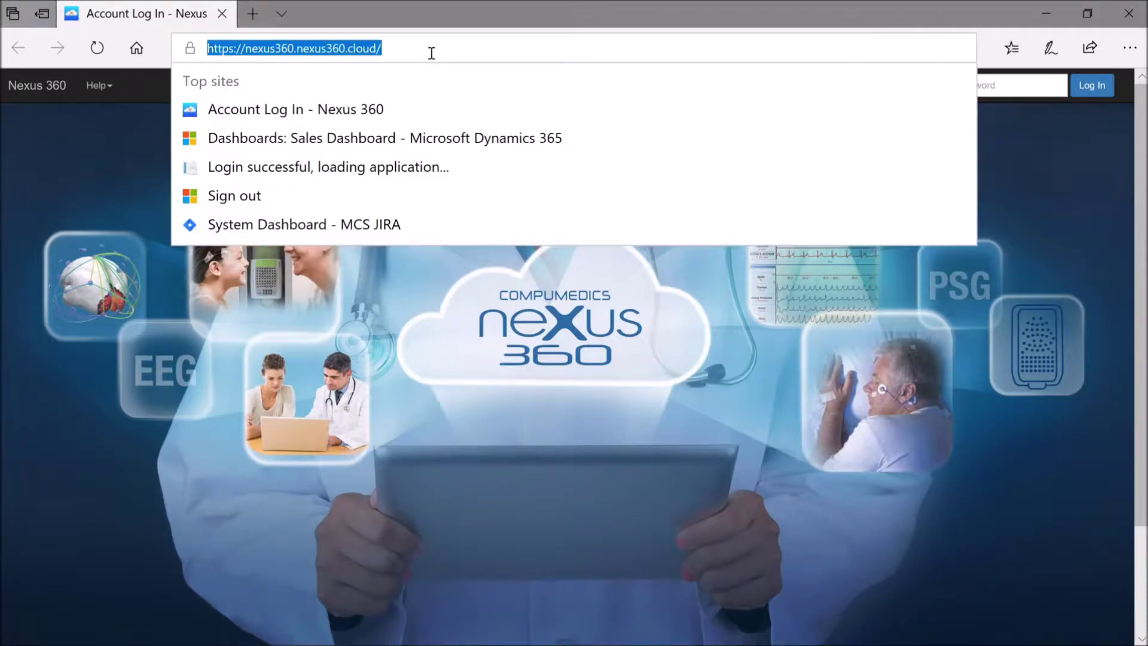
left_click(1003, 239)
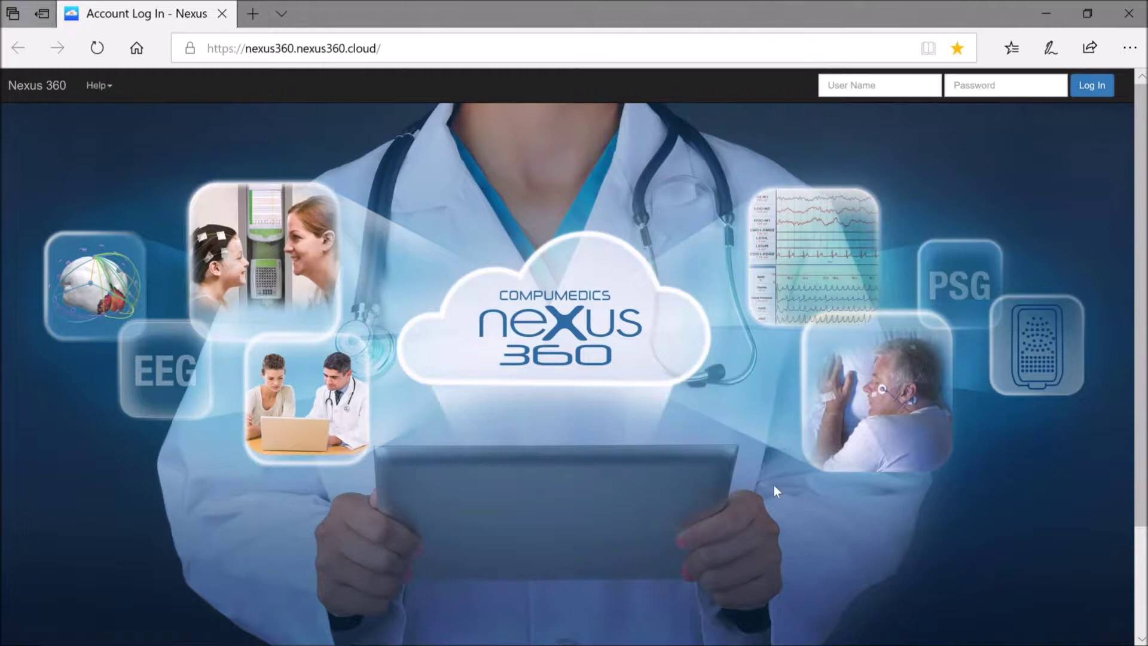
left_click(1048, 13)
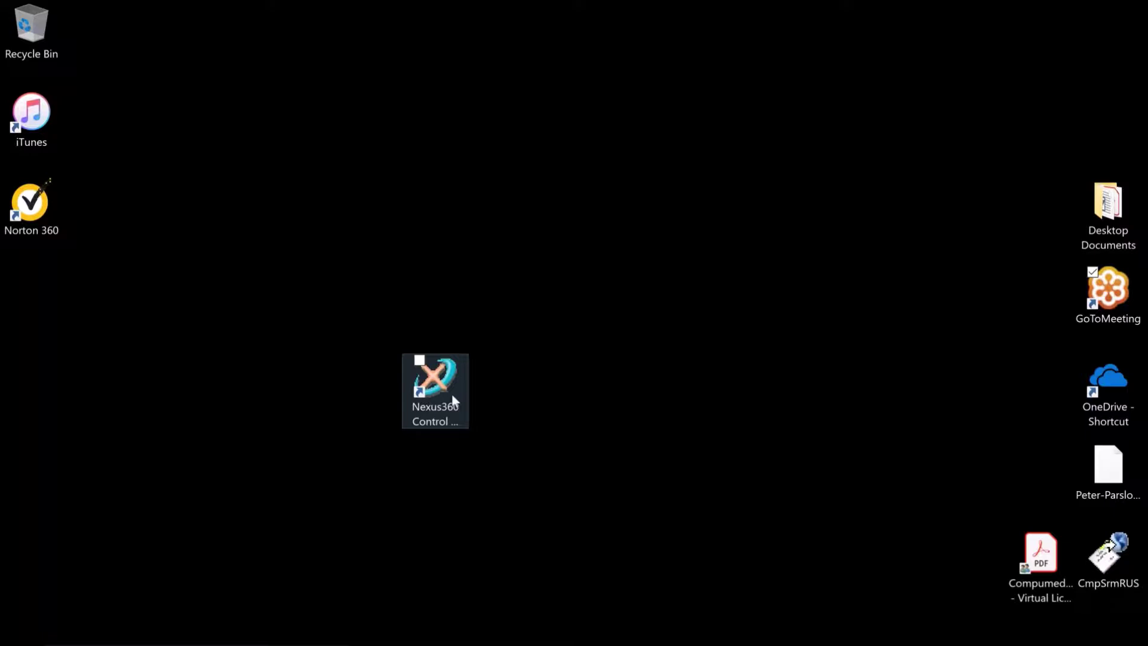
mouse_move(773, 640)
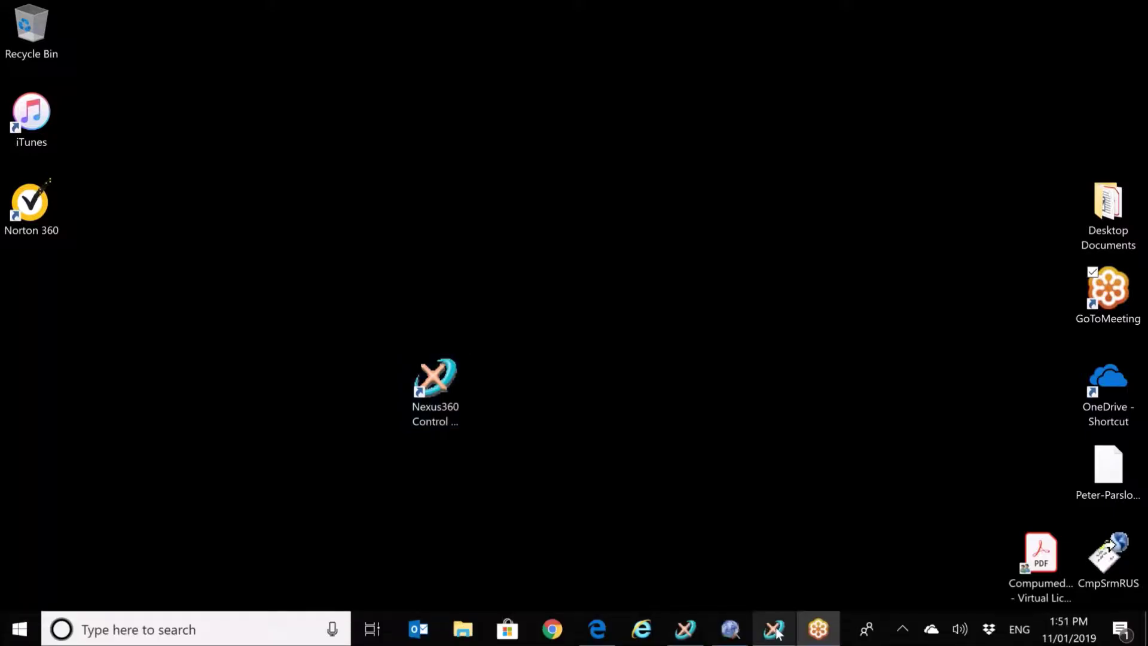
left_click(771, 630)
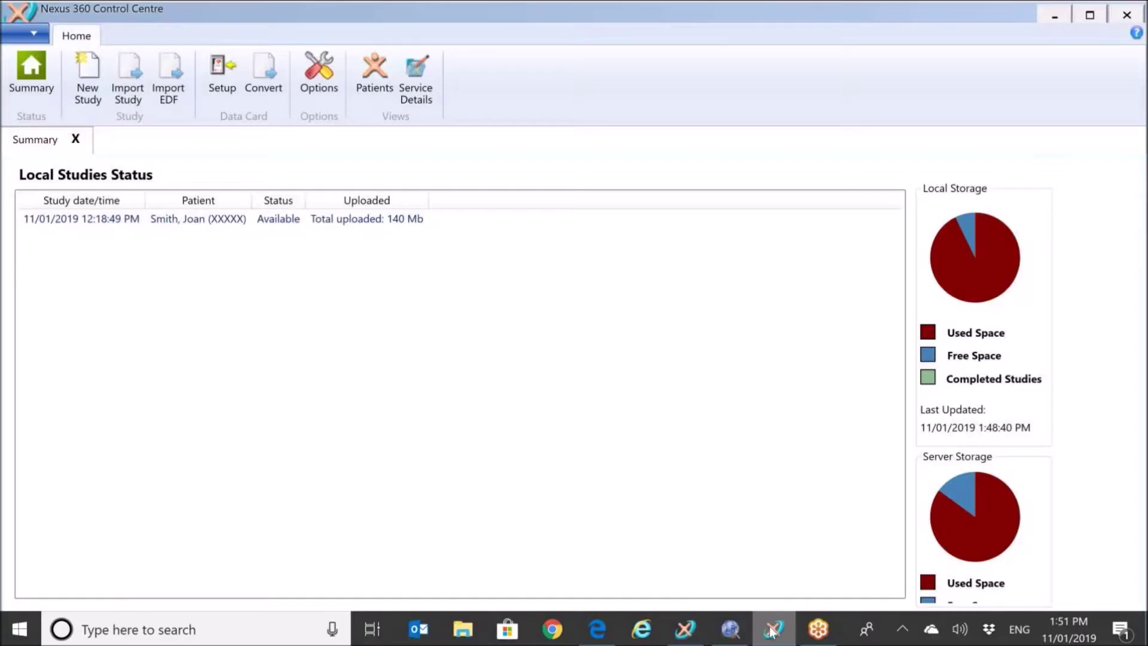
left_click(88, 89)
left_click(87, 217)
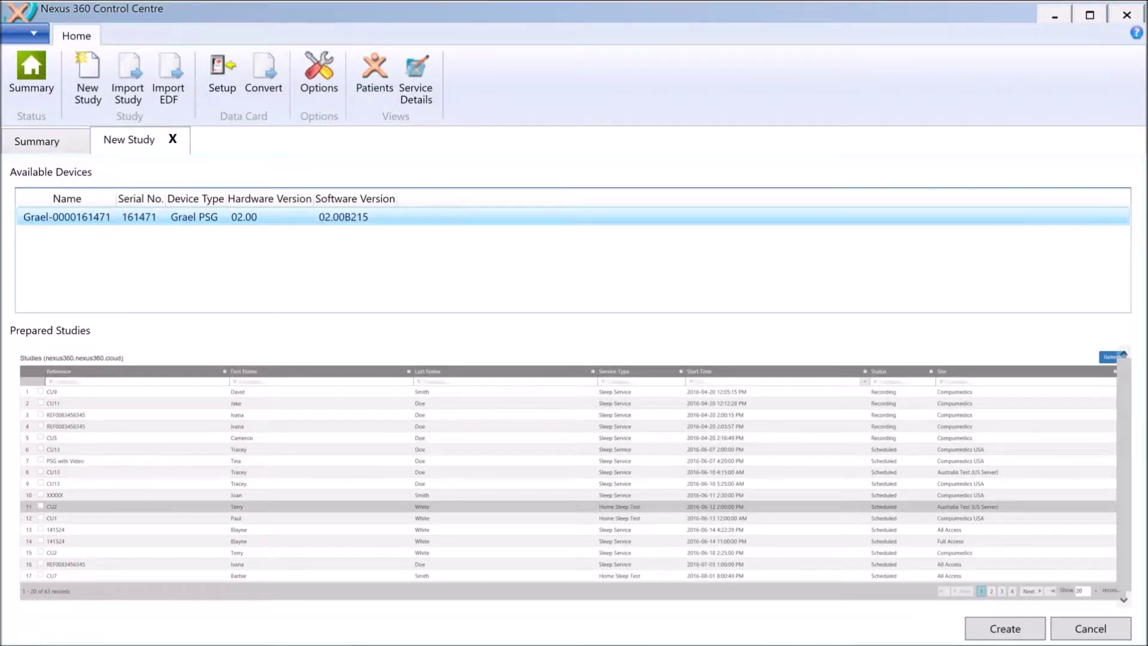
- Create the study on the Grael device with PSG as the recording type
left_click(1020, 632)
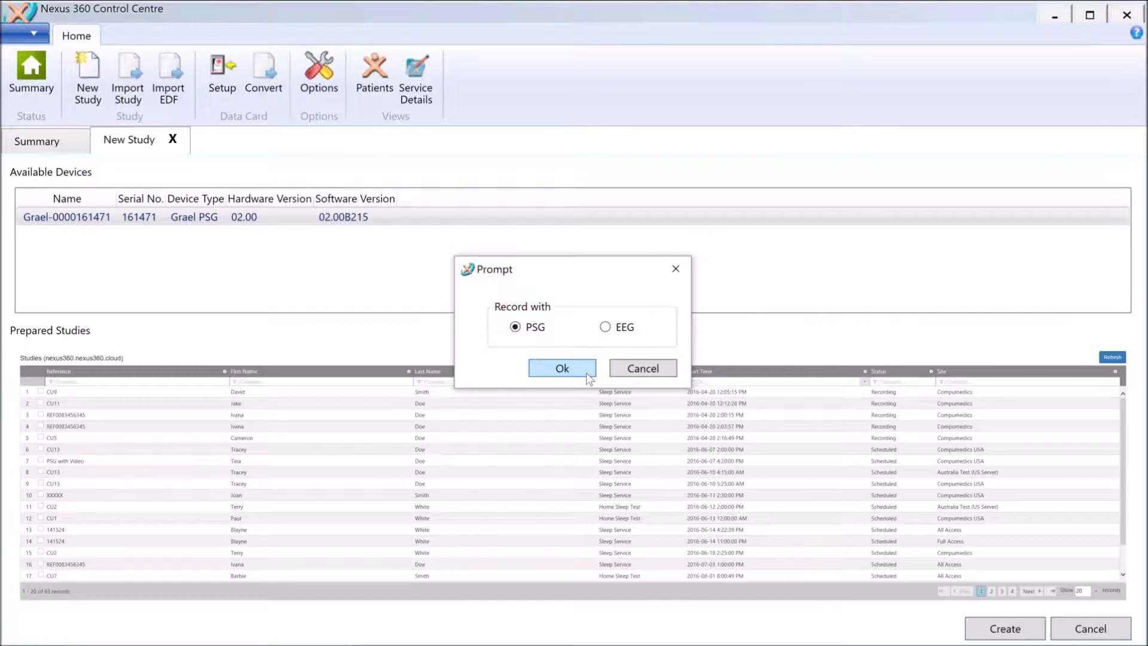
left_click(565, 372)
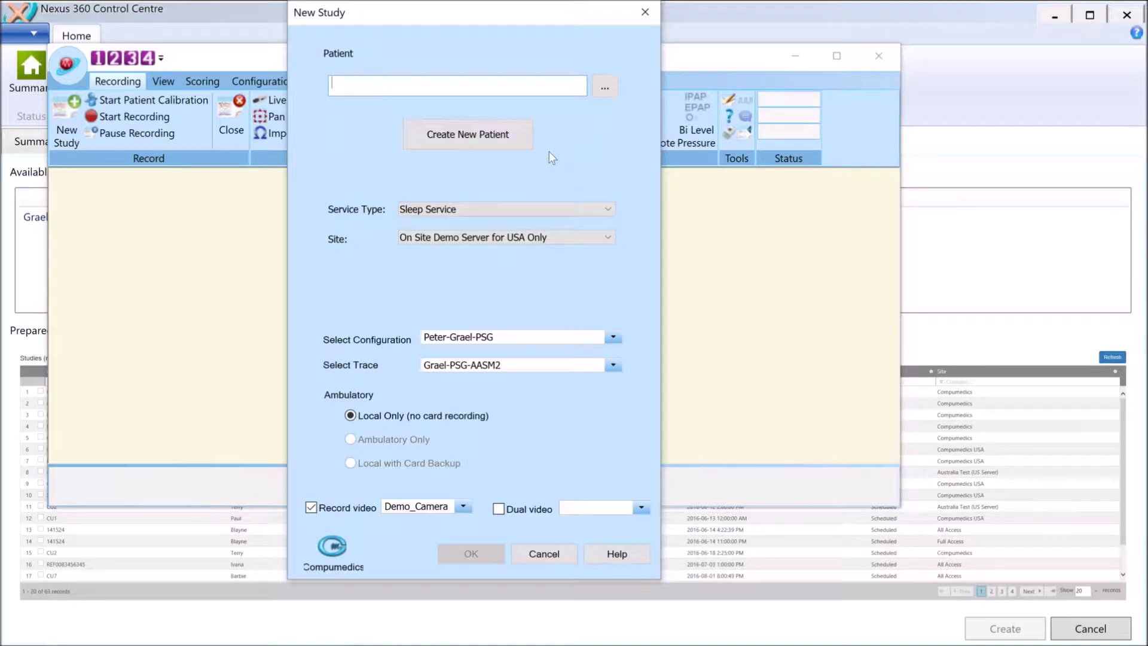
- Search patients by the patient's given name and assign the Female record to the study
left_click(605, 89)
left_click(338, 256)
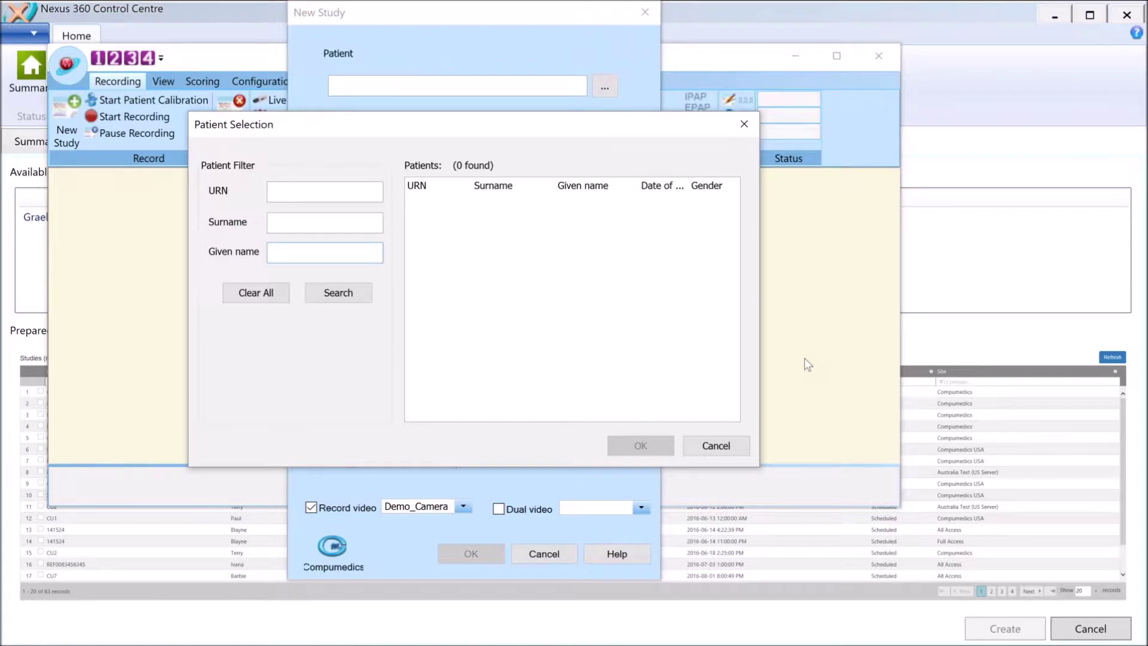
type("joan")
left_click(341, 294)
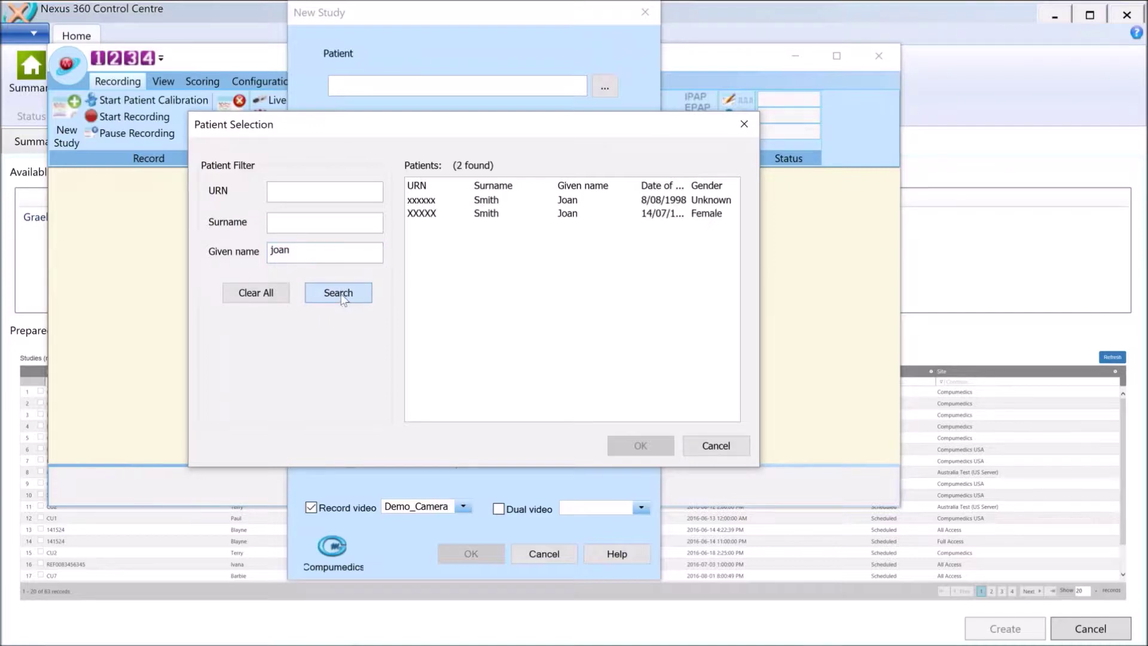
left_click(538, 215)
left_click(639, 445)
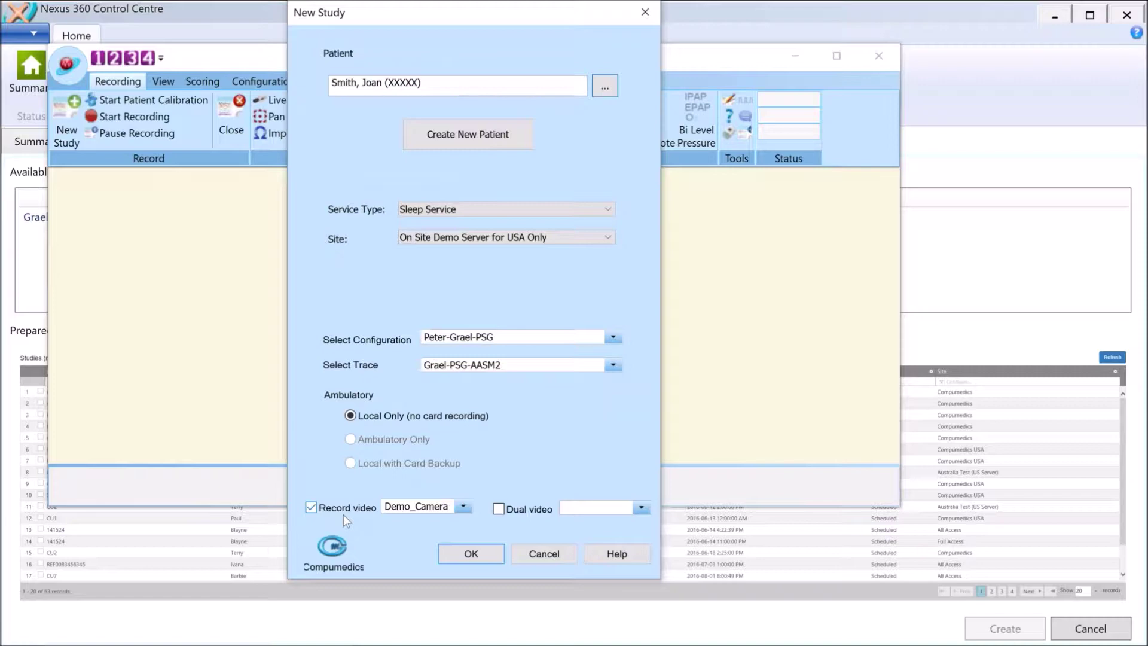
- Accept the New Study settings and turn on Live Video above the traces
left_click(472, 555)
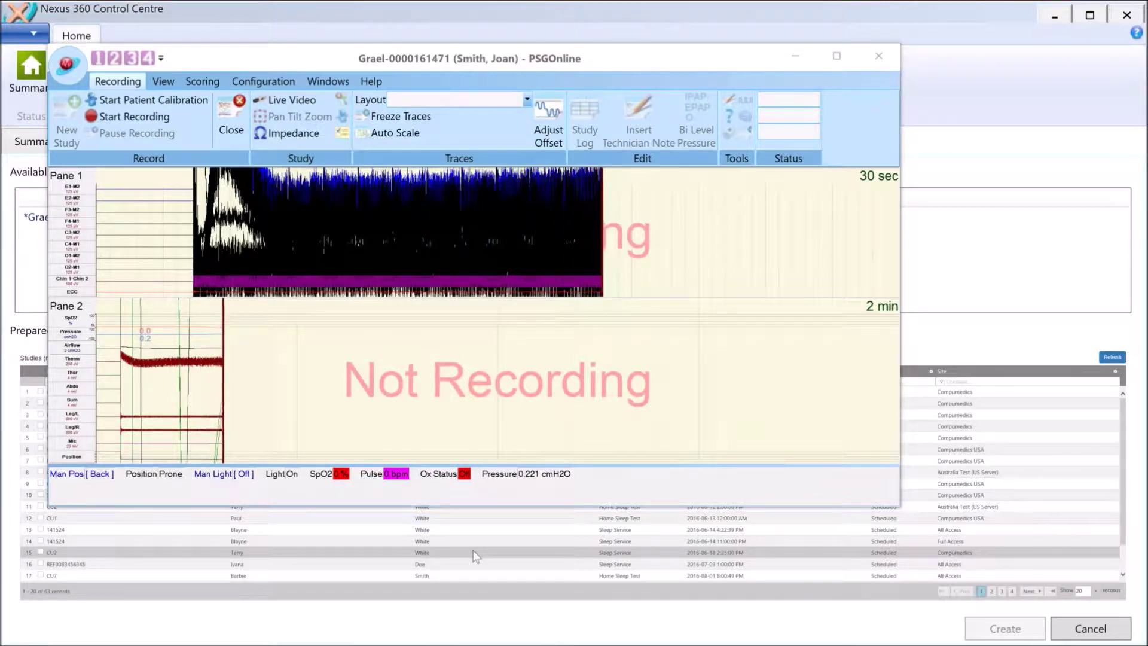
left_click(284, 101)
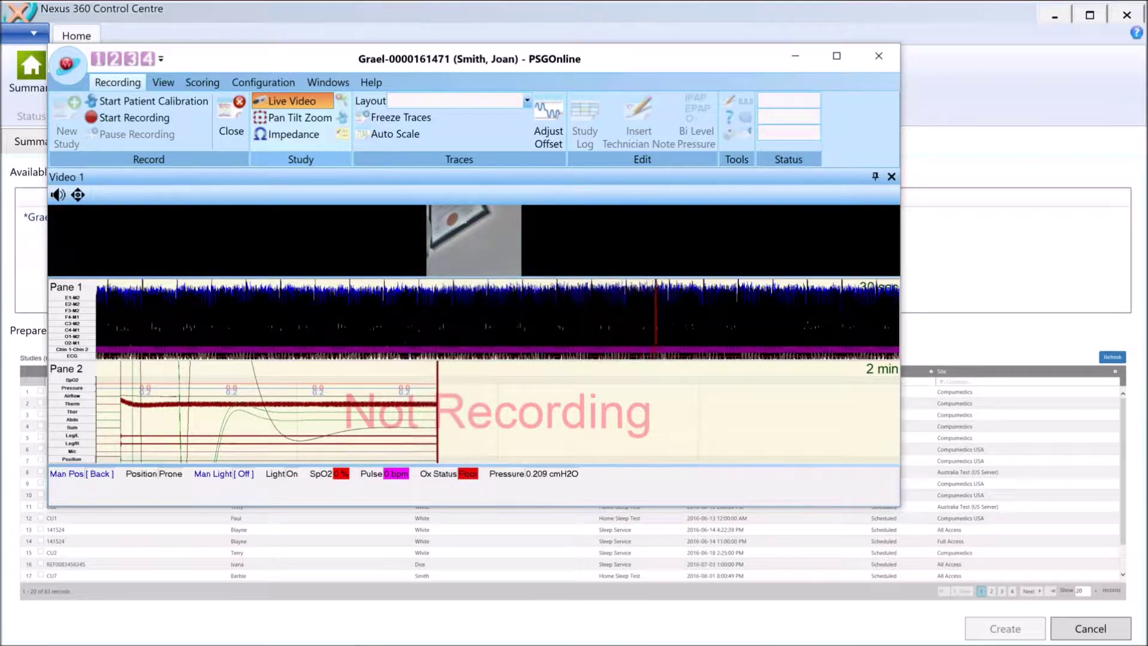
- Lower the system volume, then start and confirm the study recording
key("XF86AudioLowerVolume")
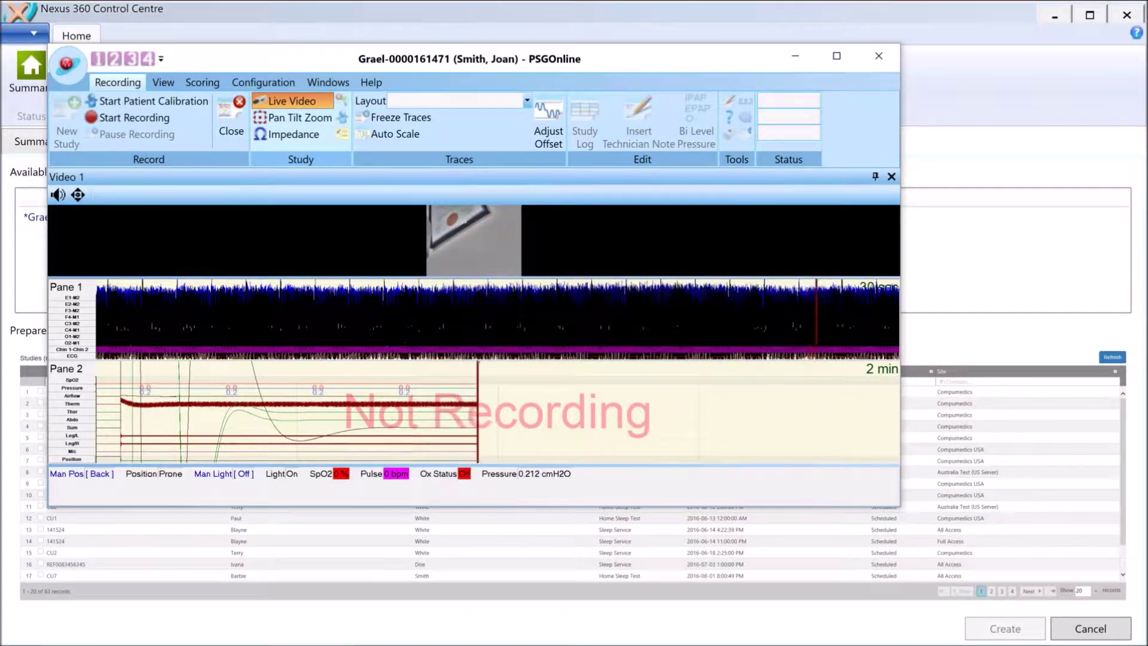
left_click(136, 122)
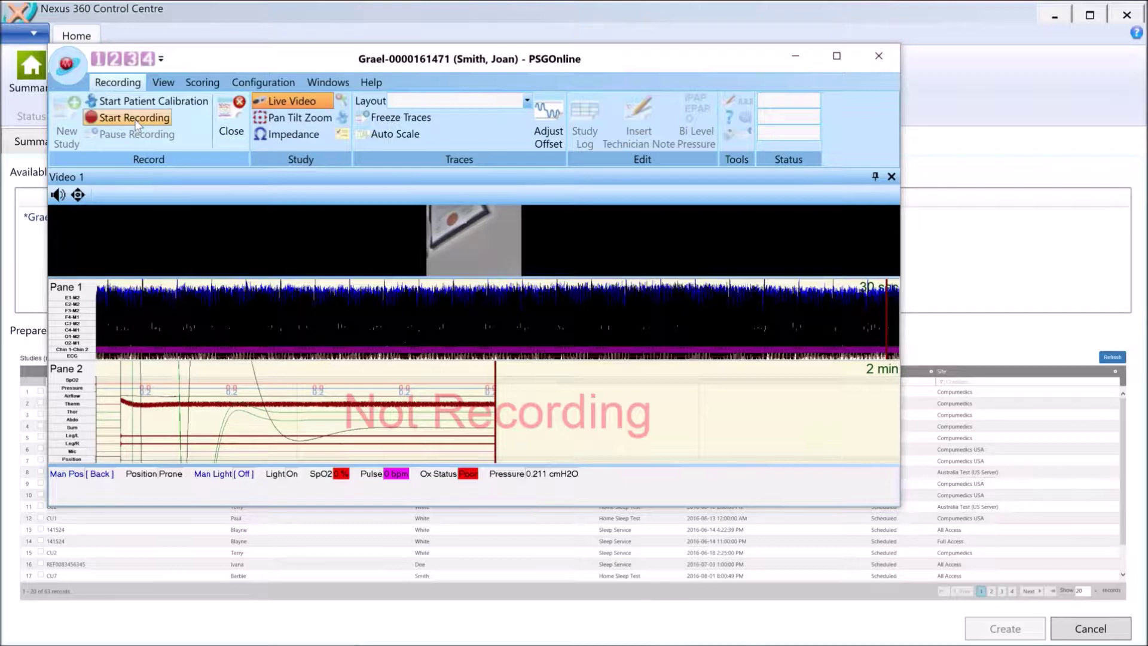
left_click(136, 122)
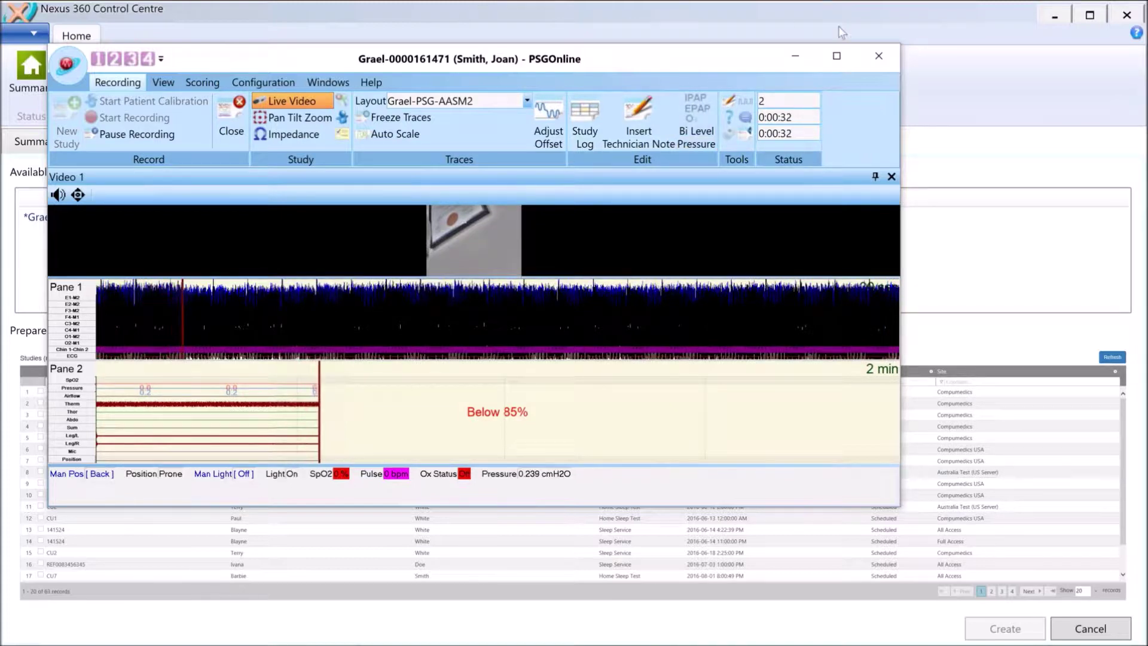
- Minimize PSGOnline and view the Summary tab showing the new study as Recording
left_click(797, 57)
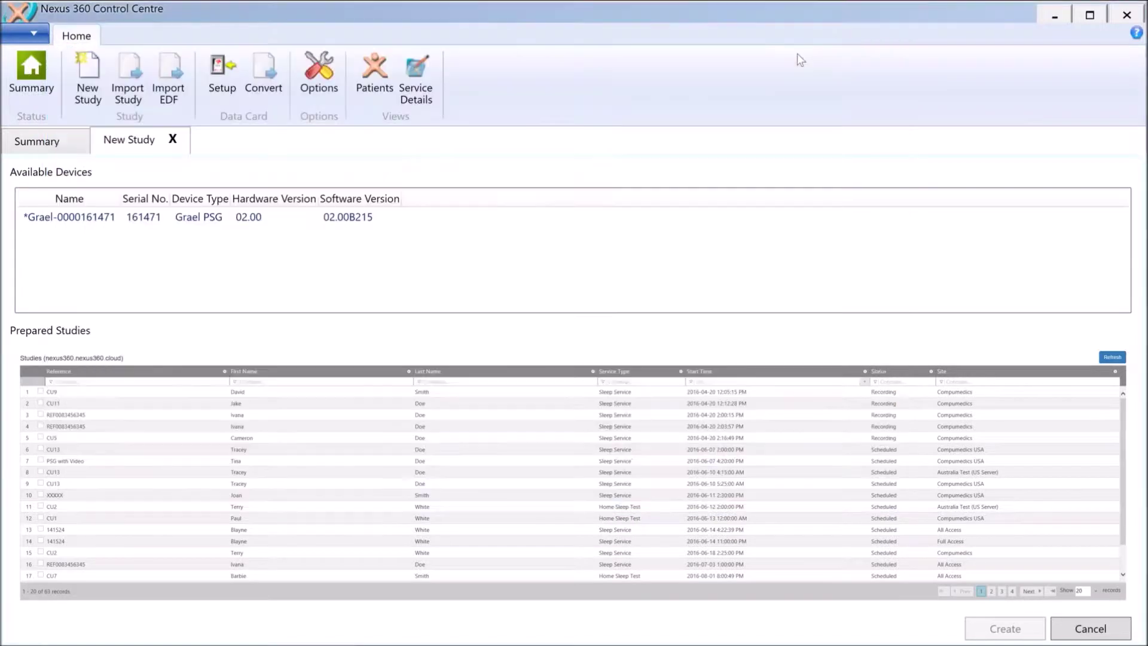
left_click(69, 143)
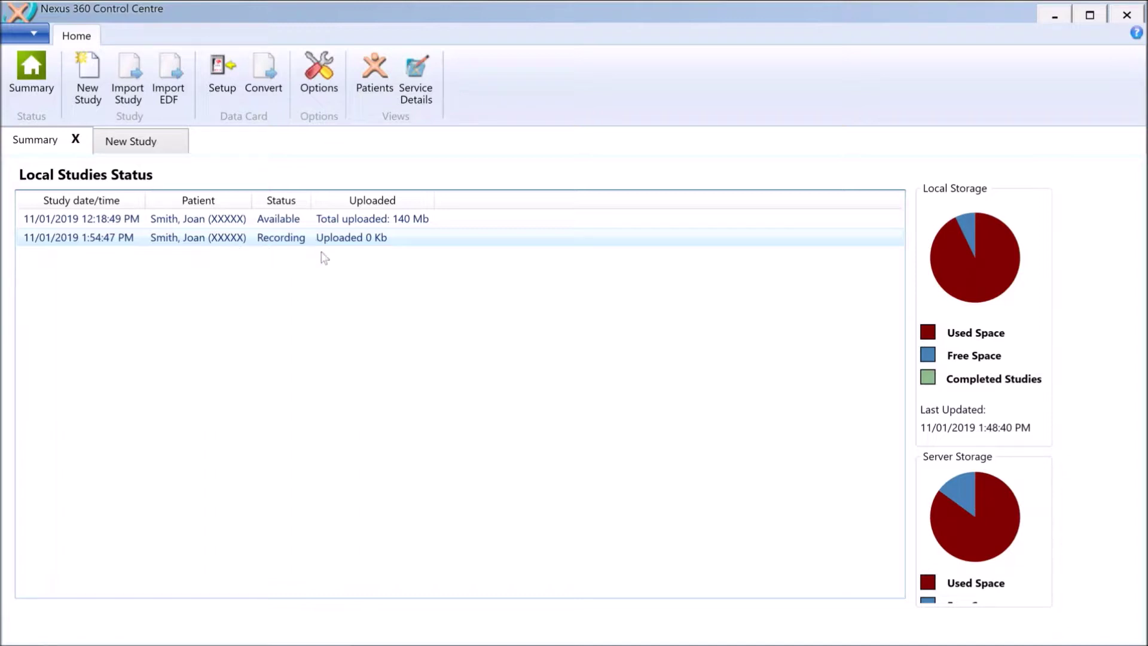
mouse_move(497, 643)
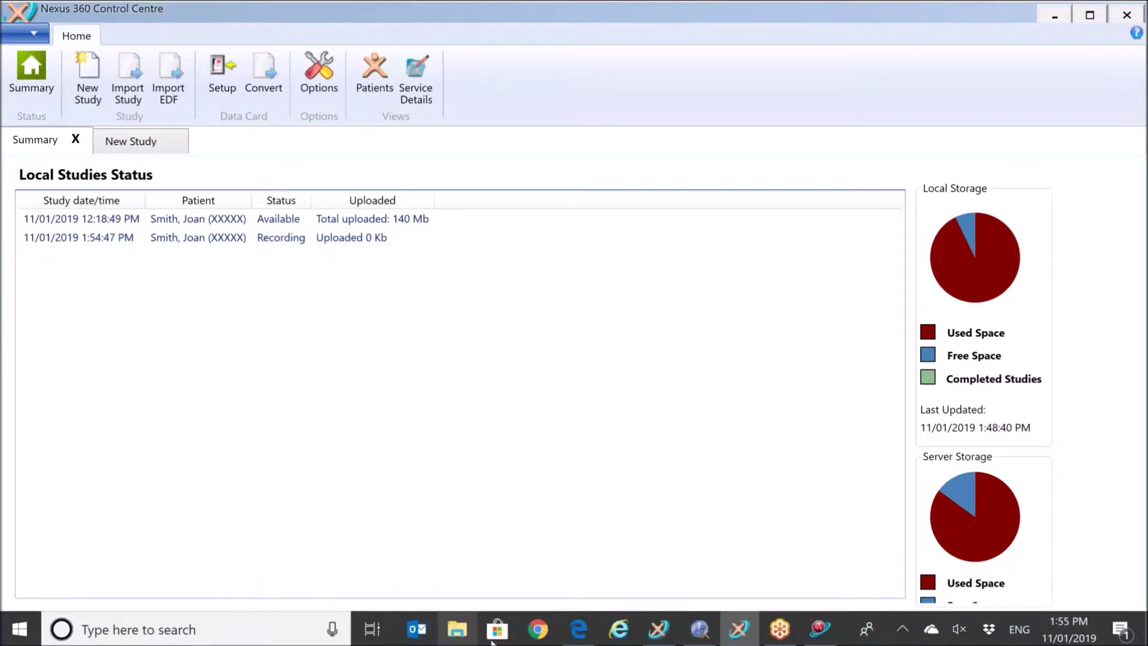
- Log in to the Nexus 360 web portal with the administrator user name and the account password
left_click(577, 633)
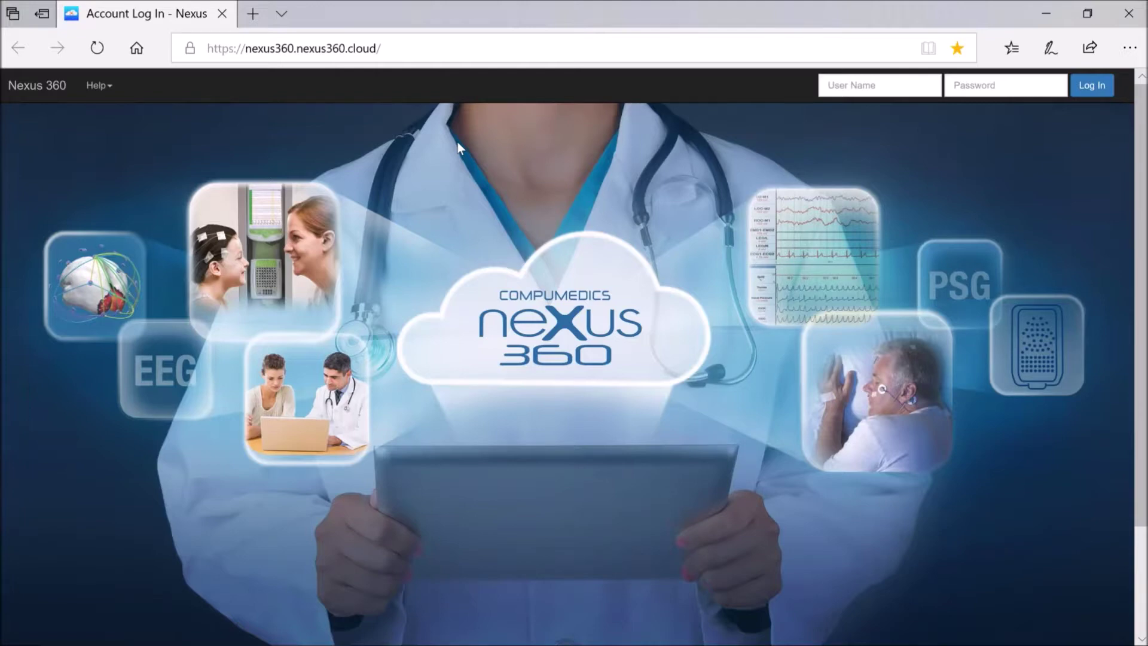
left_click(854, 87)
type("Admin")
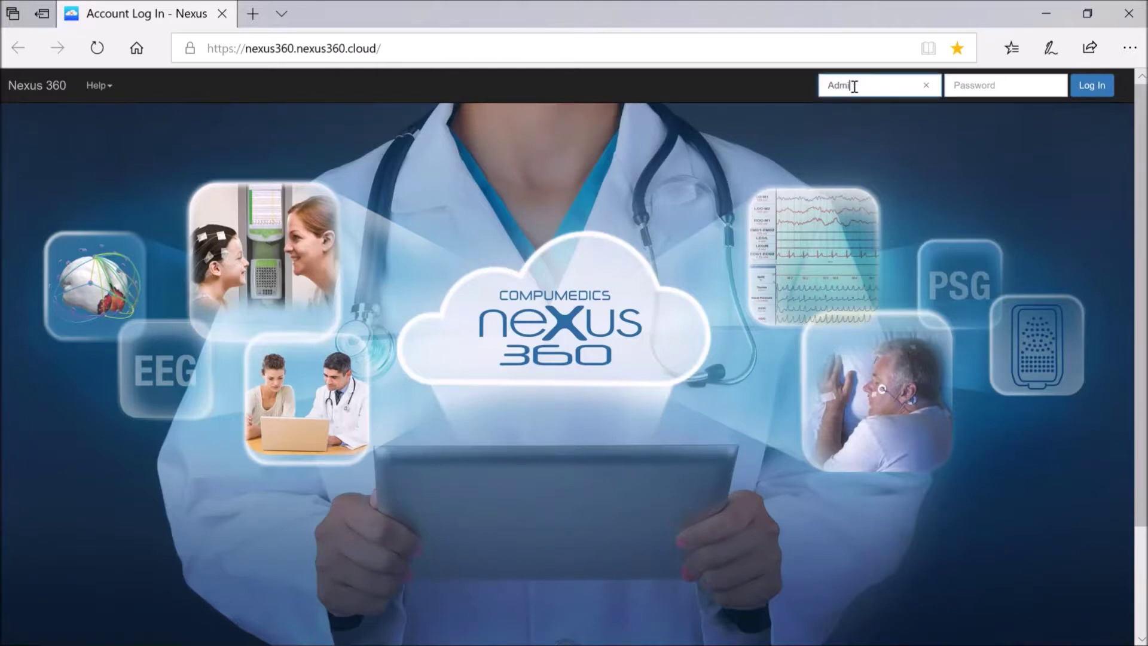
left_click(968, 86)
type("•••••")
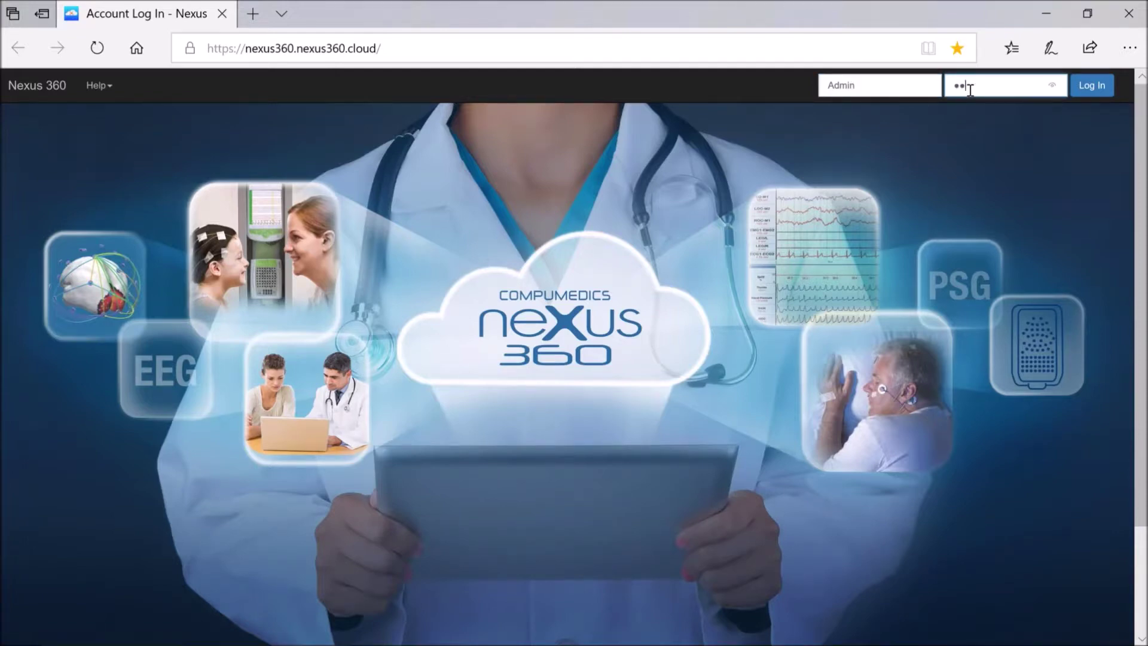
type("•••••••")
left_click(1103, 91)
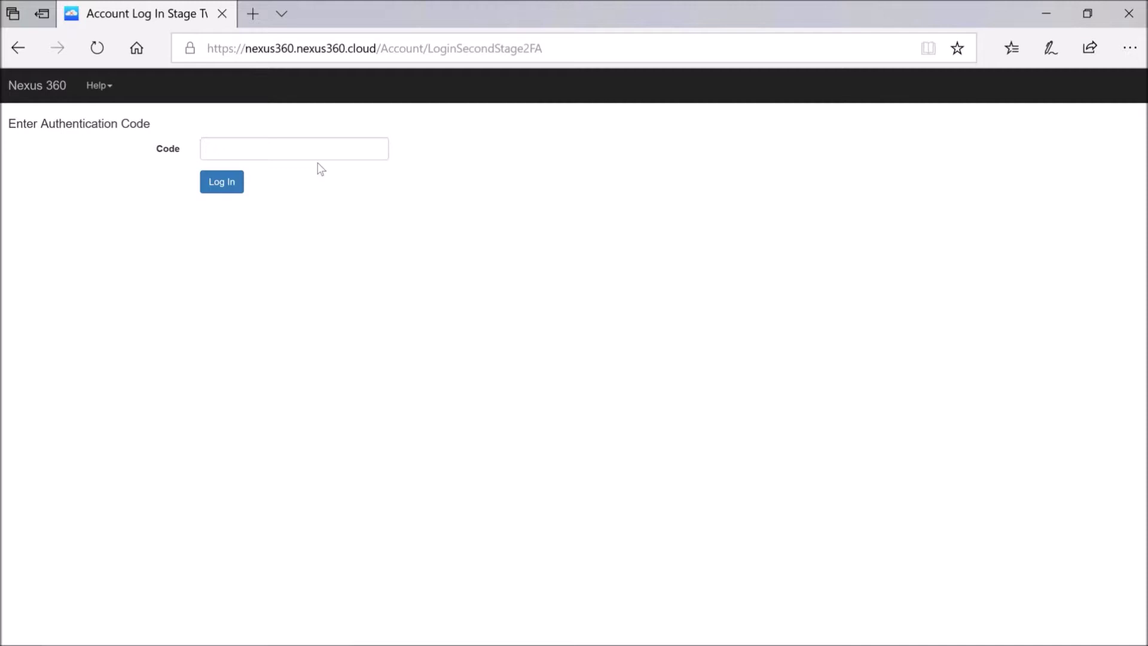
- Enter the two-factor authentication code and log in to the Dashboard
left_click(299, 149)
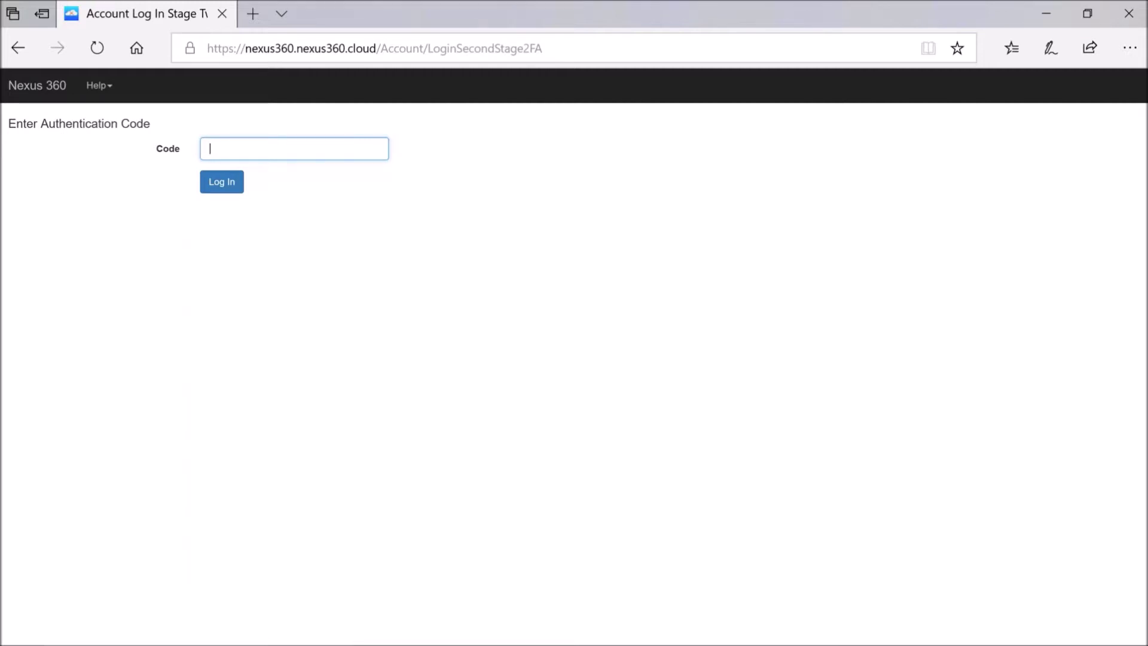
left_click(220, 185)
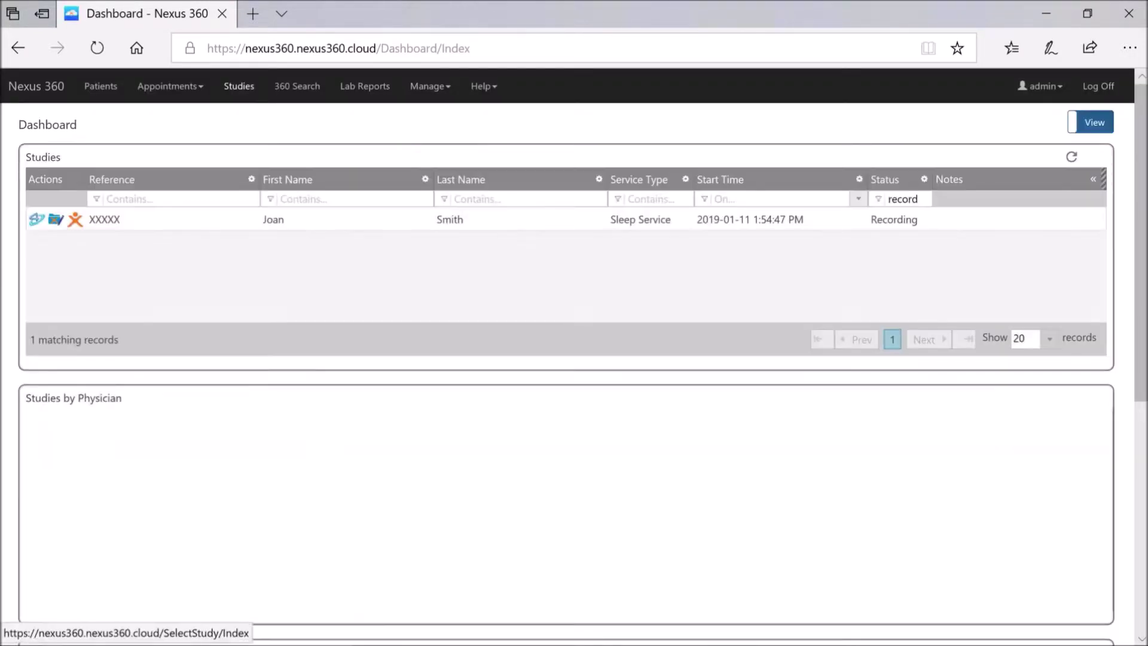
- Open the Studies list and filter it by the patient's first name and Site 'on'
left_click(240, 86)
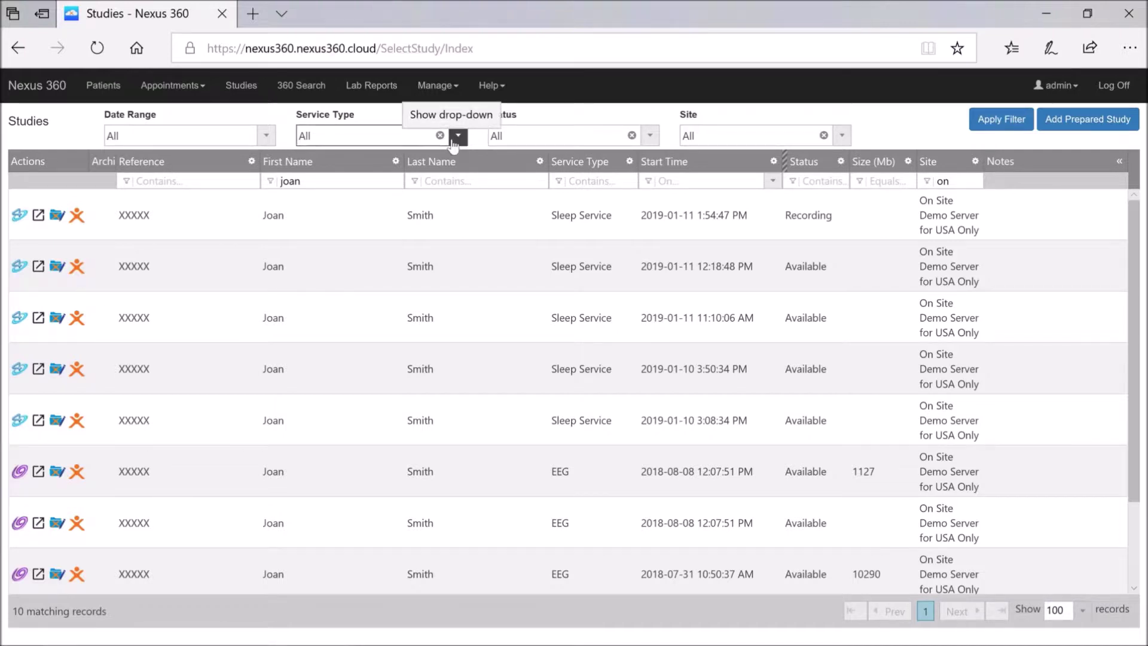
left_click(332, 183)
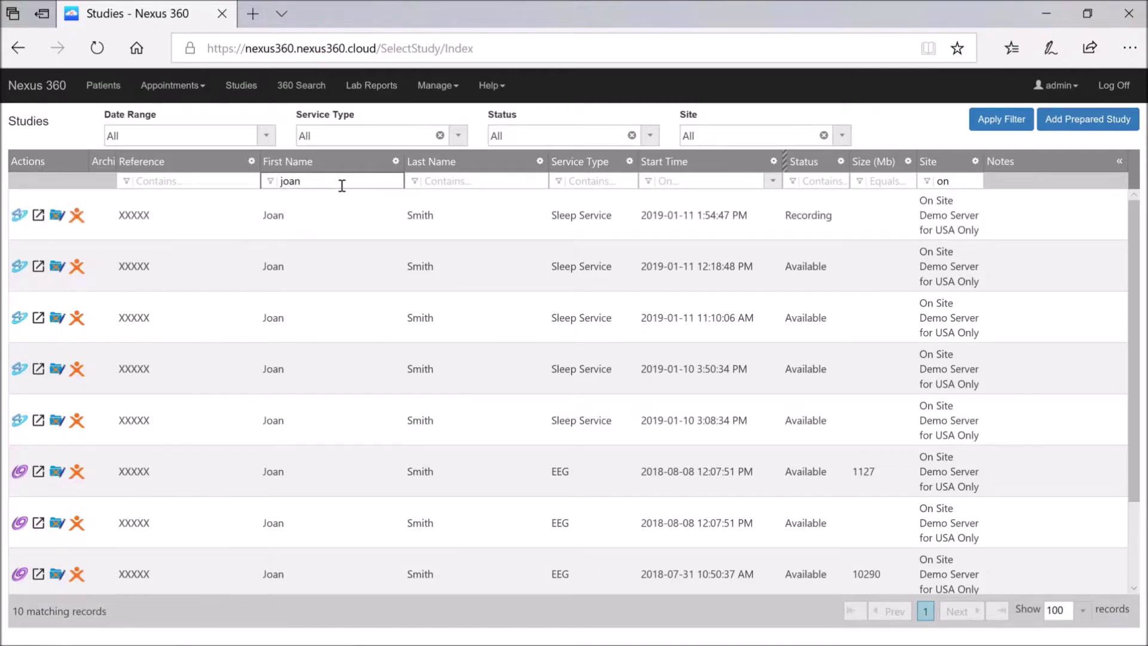
key("ctrl+a")
left_click(941, 181)
key("ctrl+a")
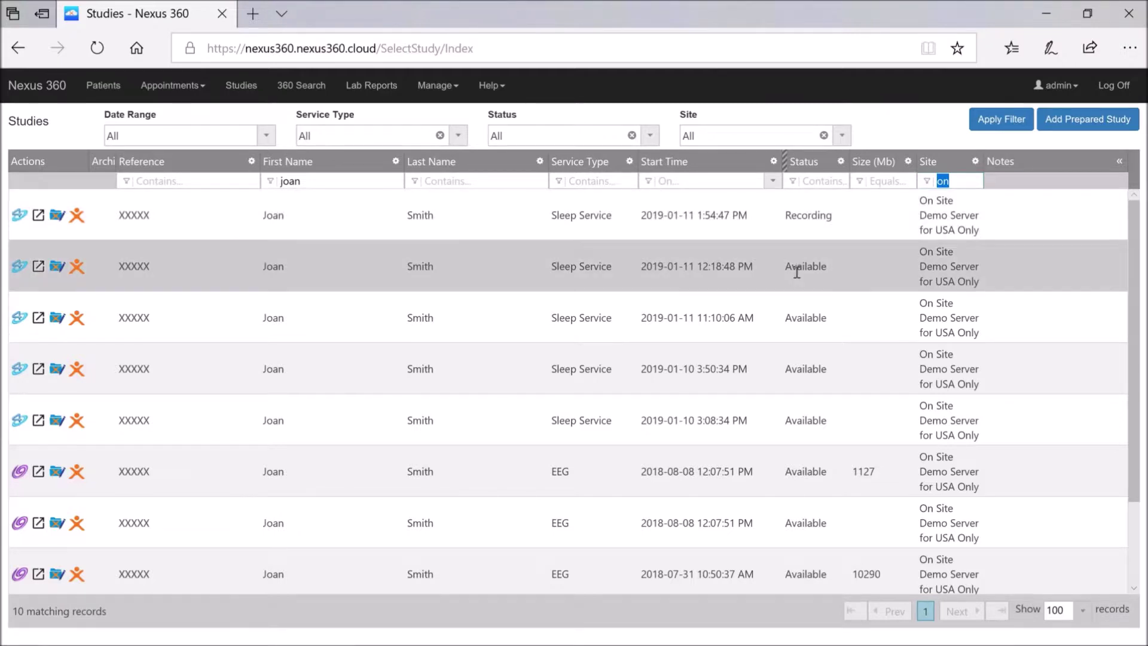
- Check the Control Centre's local upload status, then bring the live PSGOnline recording to the front
mouse_move(742, 642)
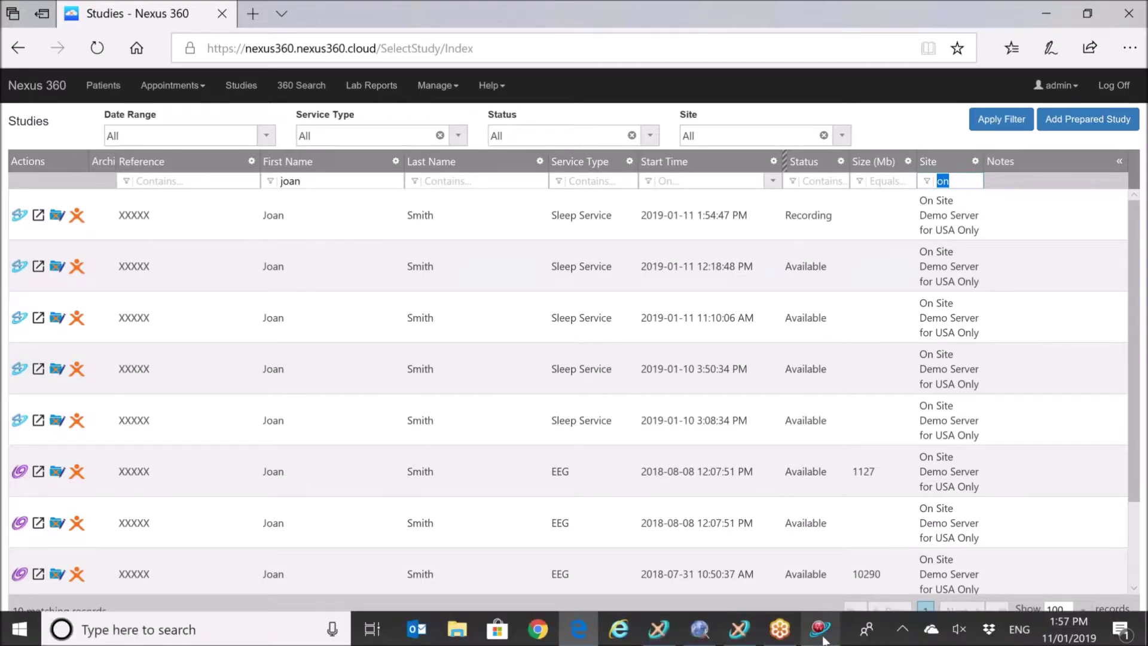
left_click(823, 638)
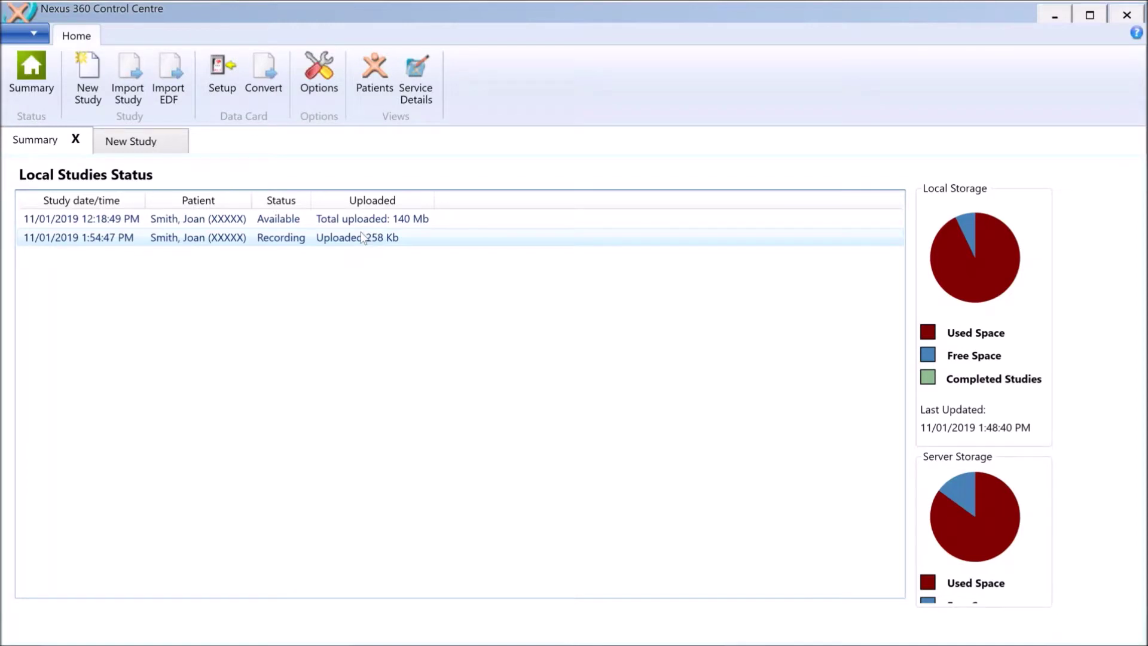
left_click(587, 630)
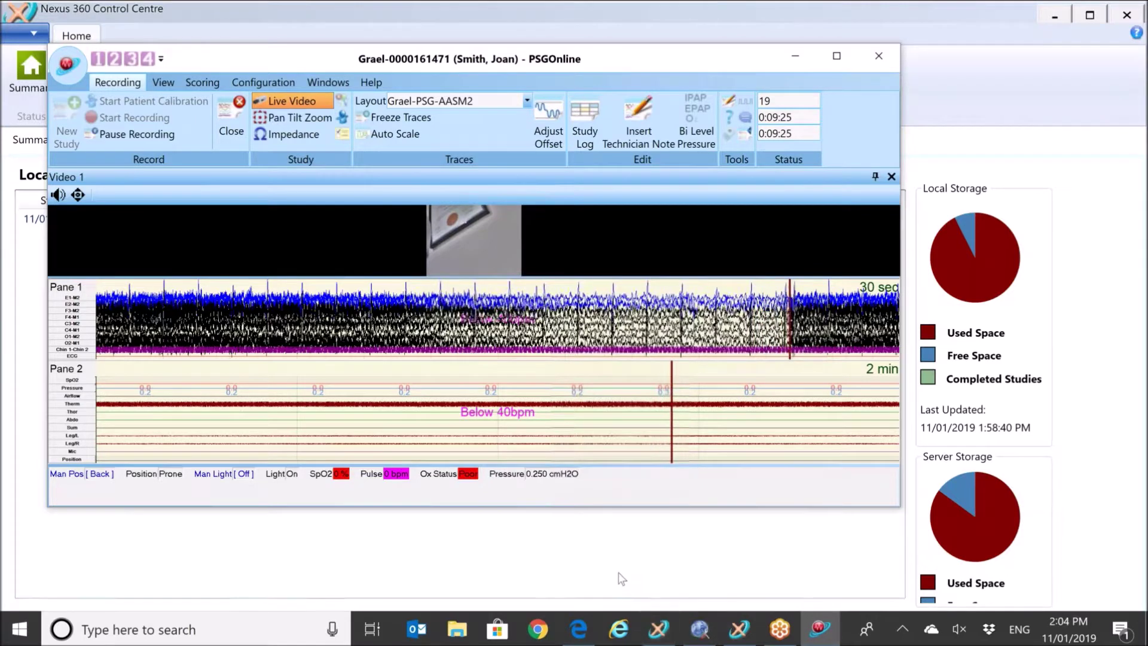
- Put away the PSGOnline window to show the Control Centre Summary with 11 Mb uploaded
key("alt+F4")
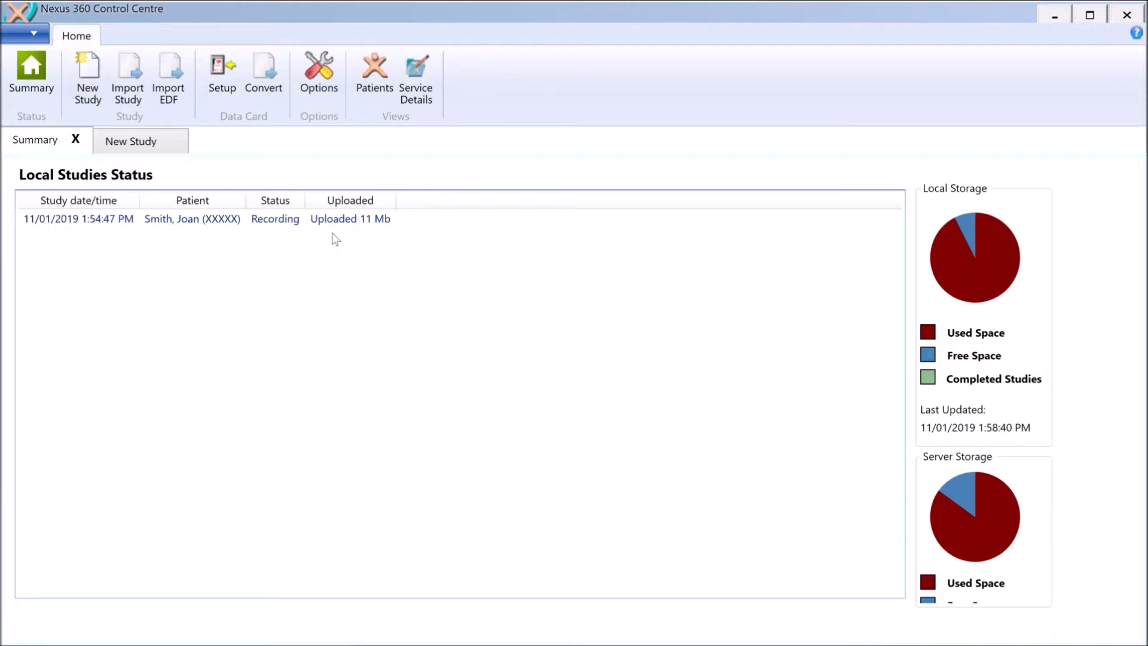
- Switch to the browser's Nexus 360 Studies page listing the 10 filtered records
mouse_move(505, 644)
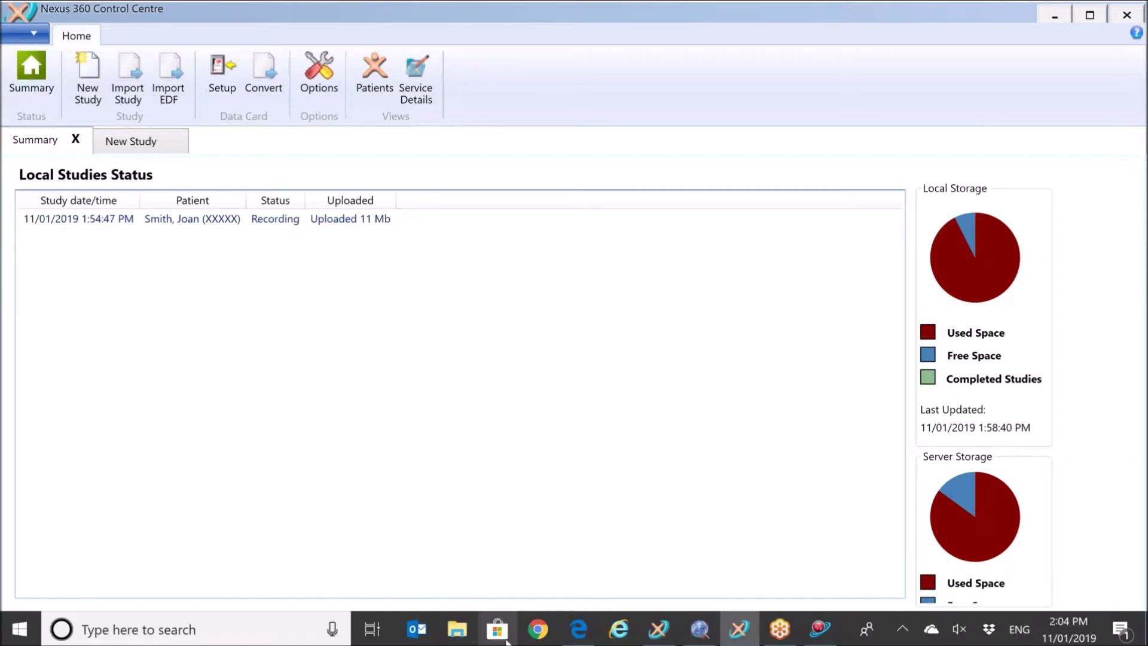
left_click(575, 638)
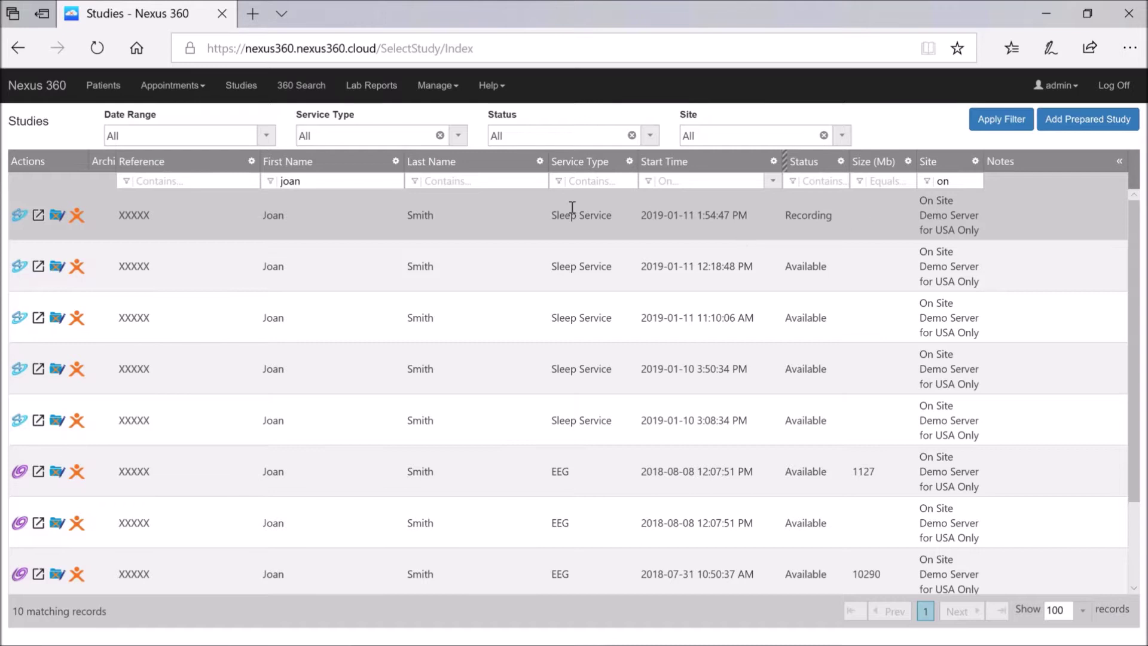
- Open the Recording study read-only in ProFusionPSG4 and page forward four epochs
left_click(20, 217)
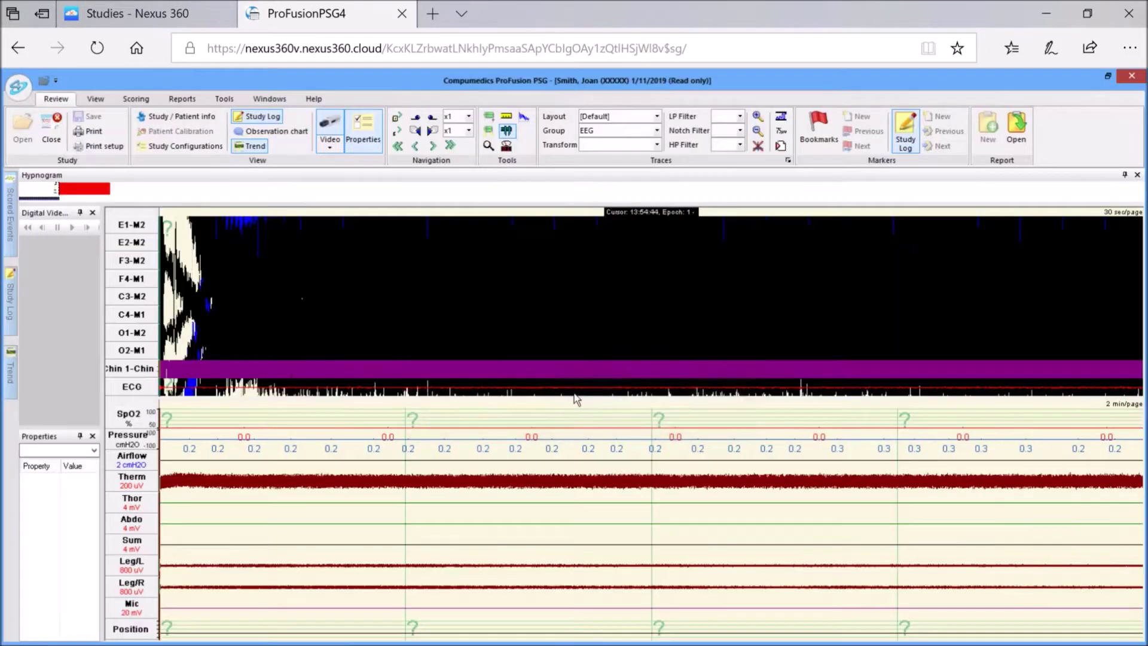
left_click(524, 368)
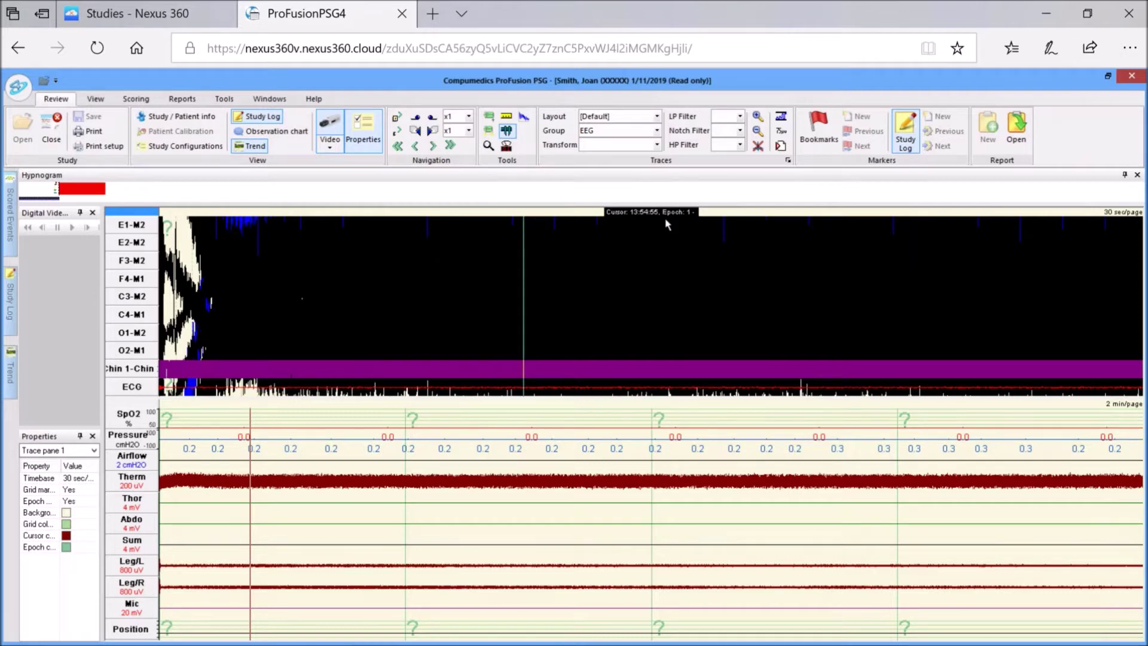
key("Page_Down")
key("Page_Down")
key("Page_Down")
key("Page_Down")
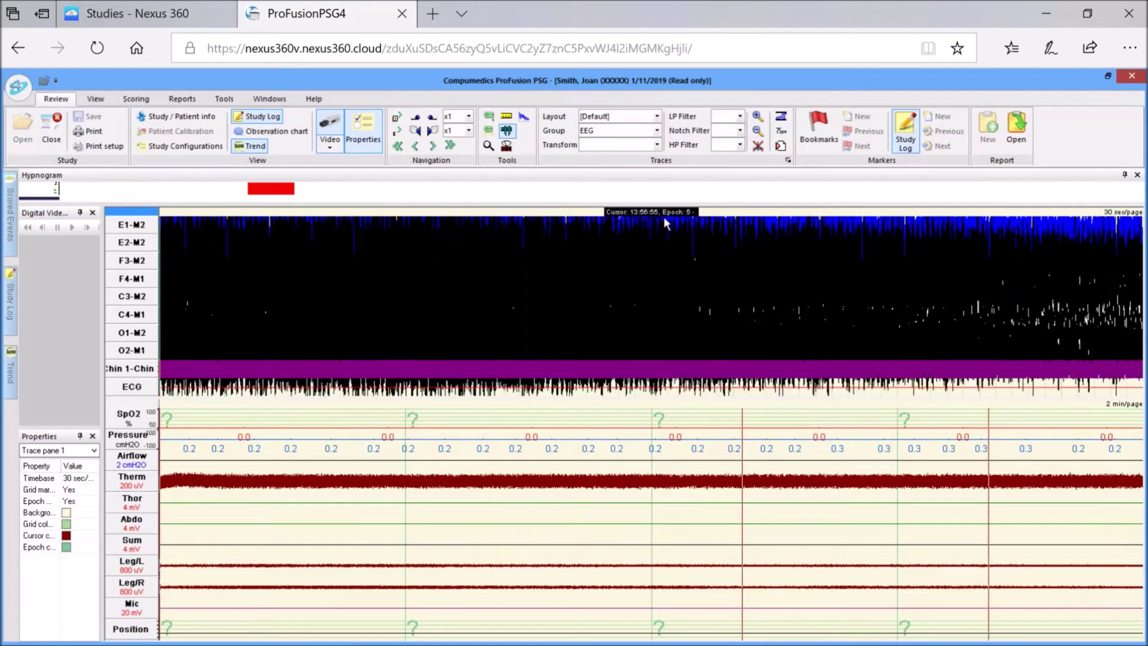
key("Page_Down")
key("Page_Down")
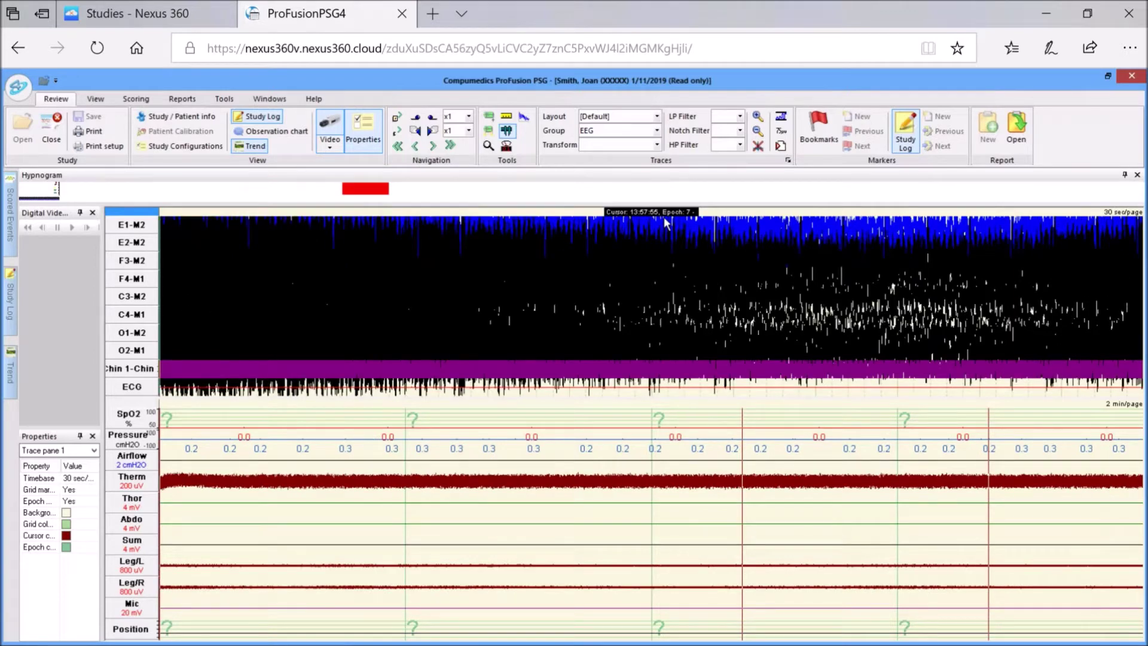
key("Page_Down")
key("Page_Down")
key("Page_Down")
key("Page_Down")
key("Page_Down")
key("Page_Down")
key("Page_Down")
key("Page_Down")
key("Page_Down")
key("Page_Down")
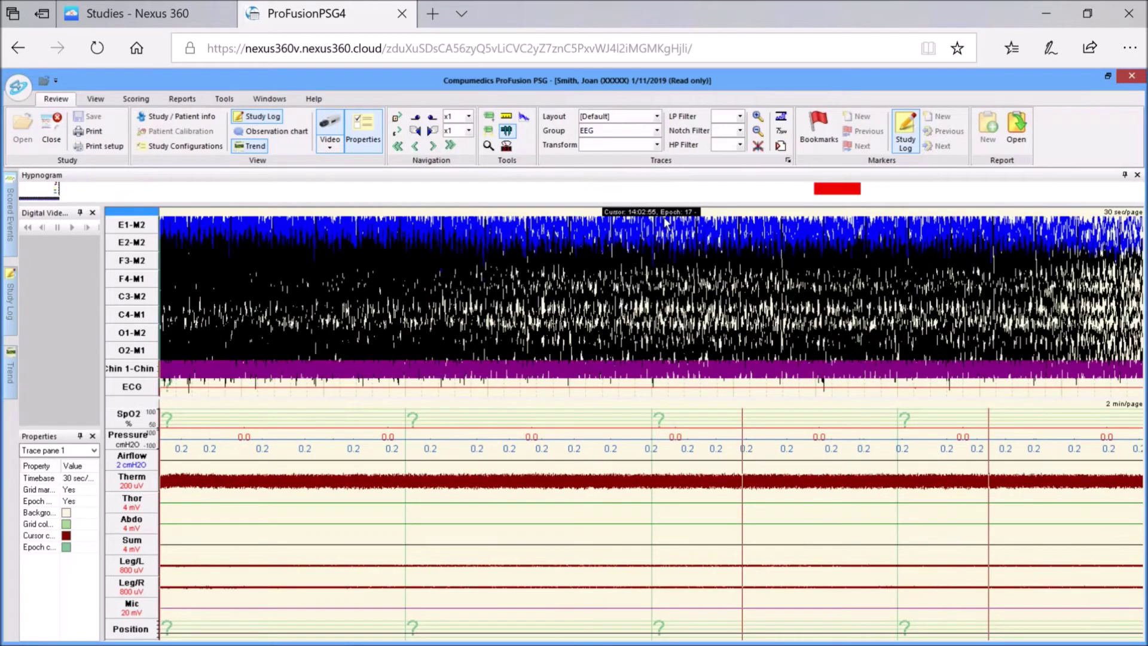
key("Page_Down")
key("Page_Down")
key("Page_Down")
key("Page_Down")
key("Page_Down")
key("Page_Down")
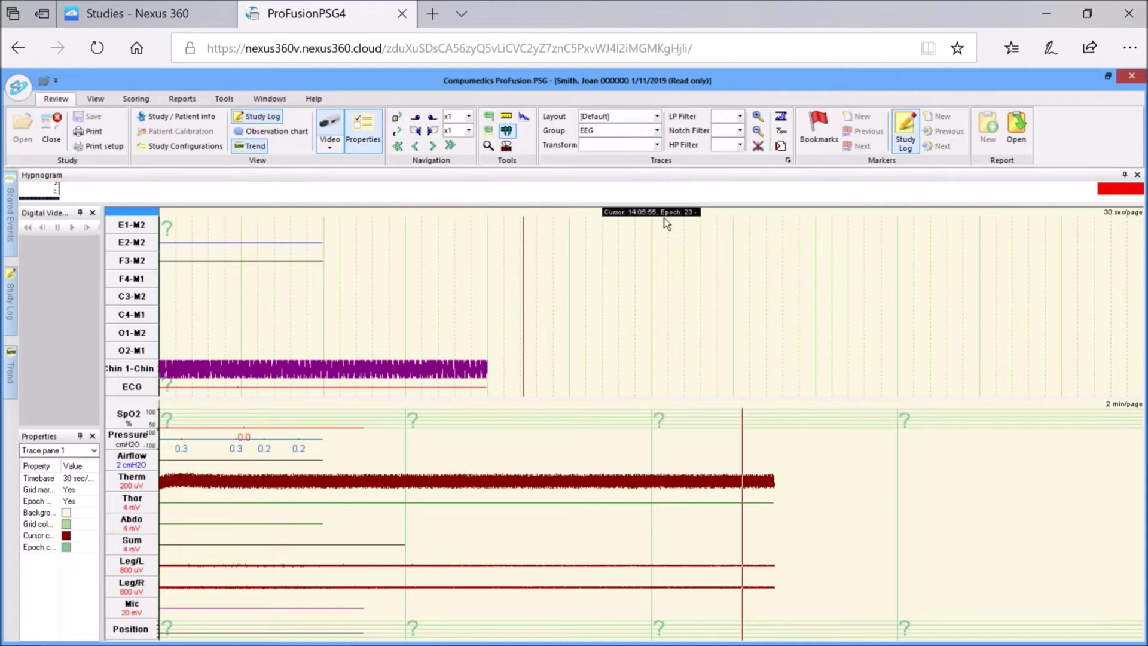
- Close the ProFusion PSG study viewer and log off Nexus 360
left_click(1132, 78)
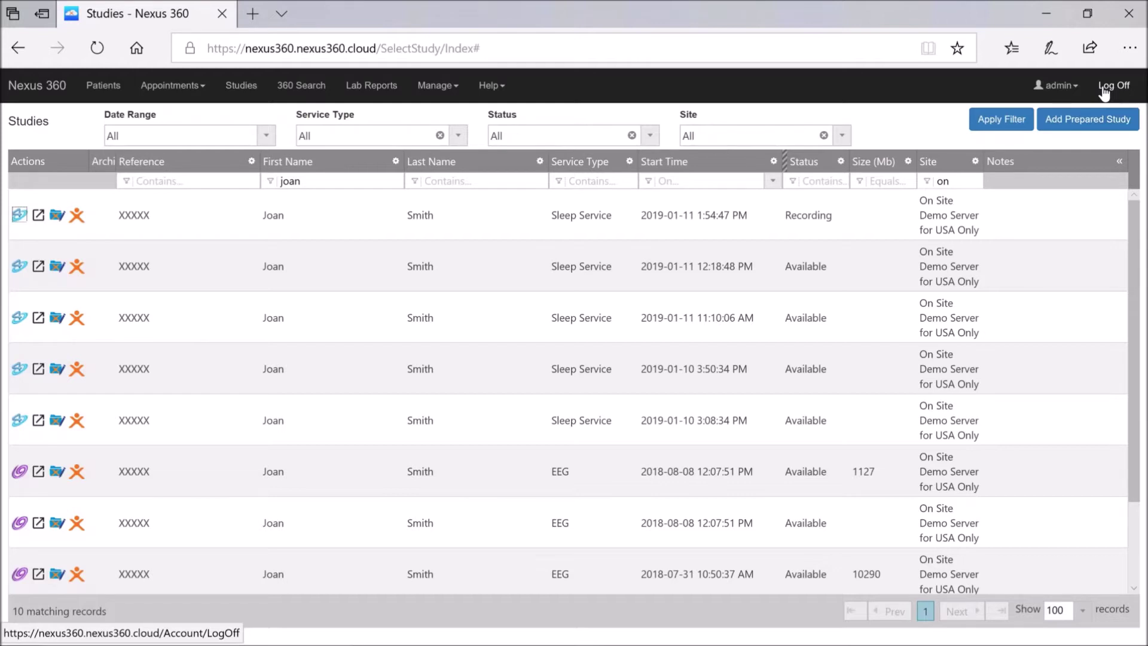
left_click(1104, 87)
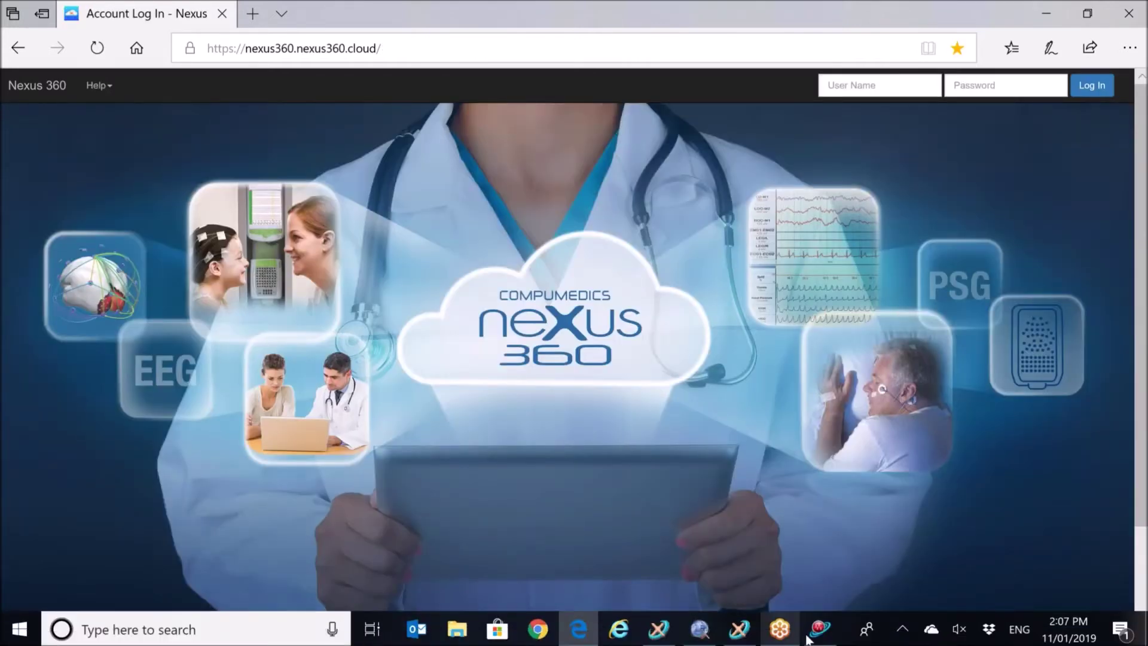
- End the live PSGOnline study with Close Study Now, then return to the Control Centre
left_click(821, 635)
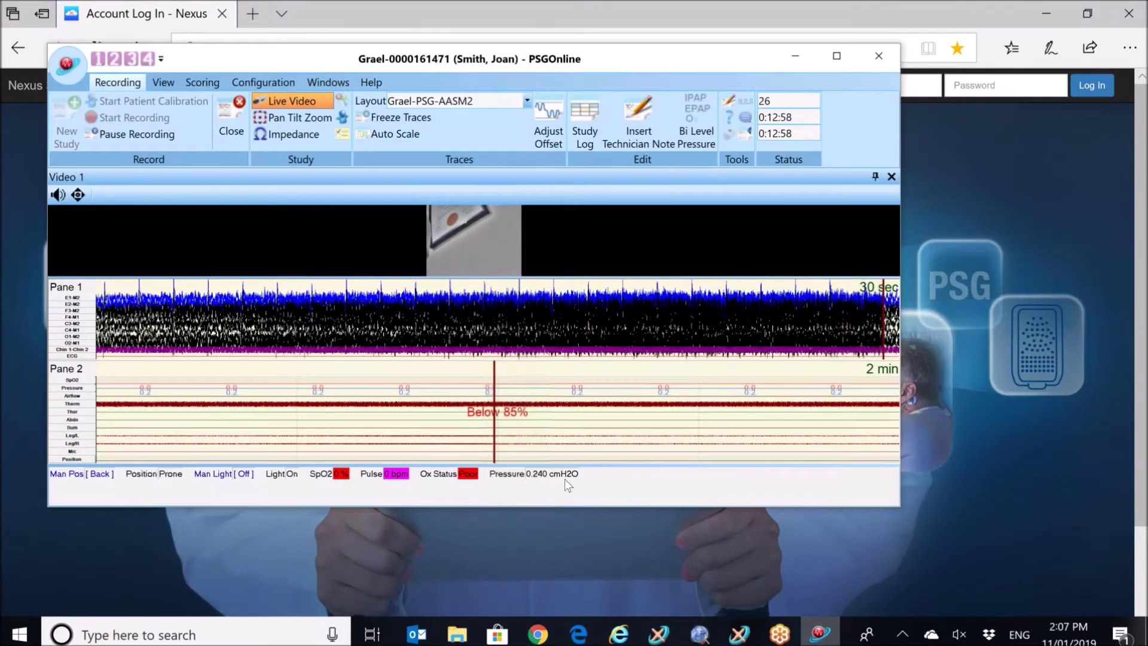
left_click(231, 122)
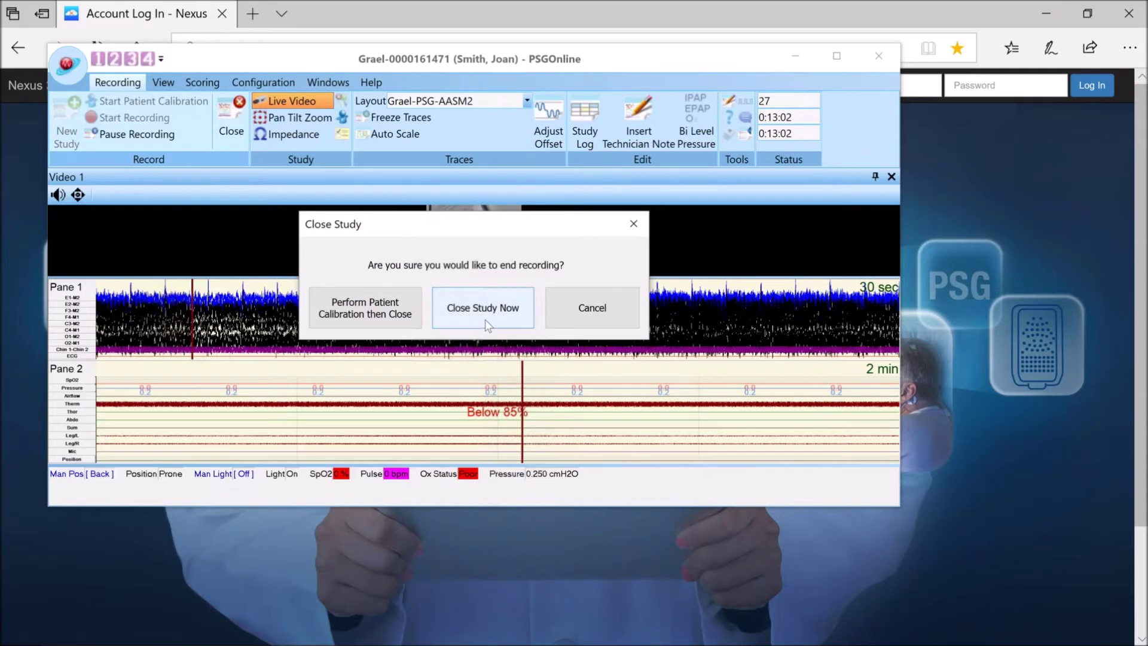
left_click(485, 319)
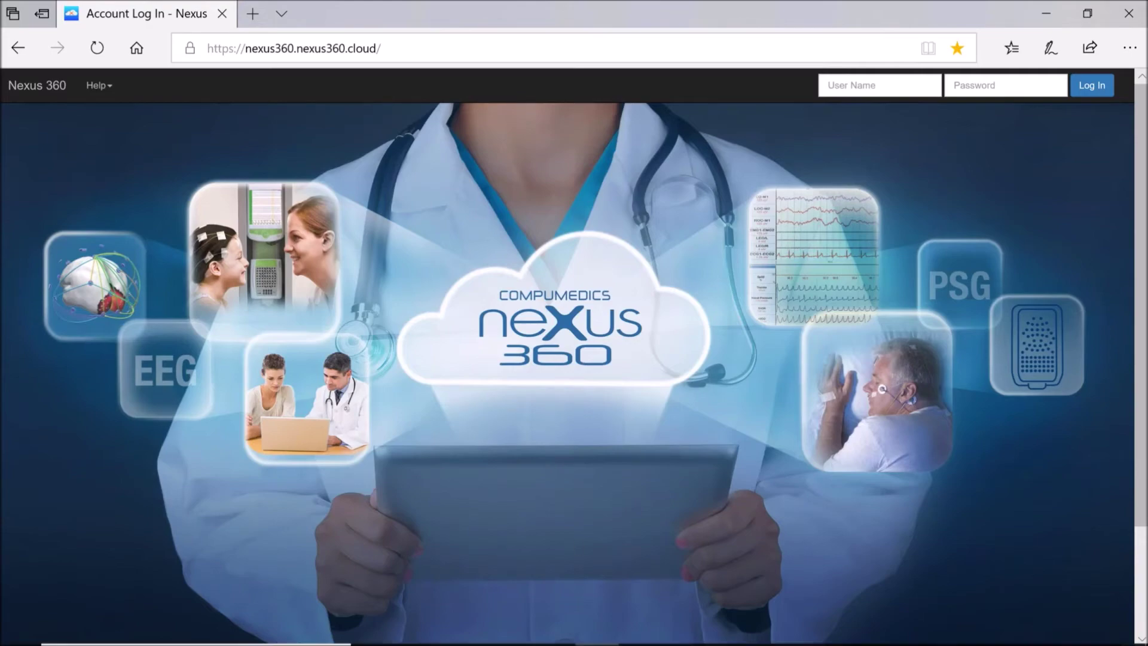
mouse_move(753, 642)
left_click(765, 634)
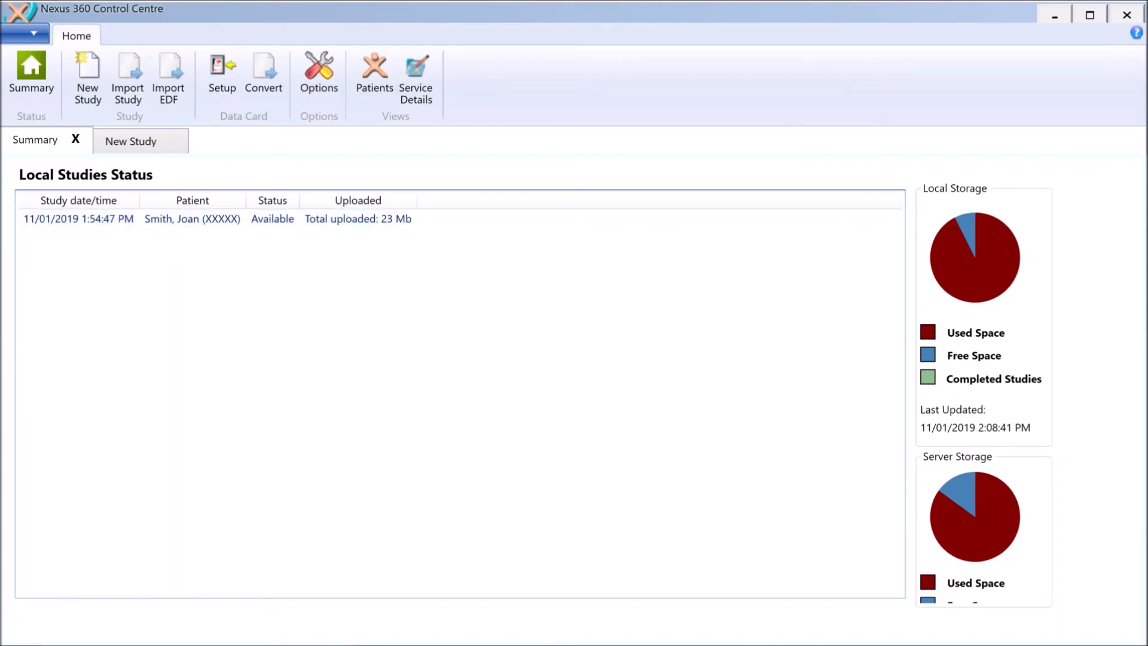
- Once the 1:54:47 PM study shows Available with 23 Mb, return to the Nexus 360 login page
left_click(598, 639)
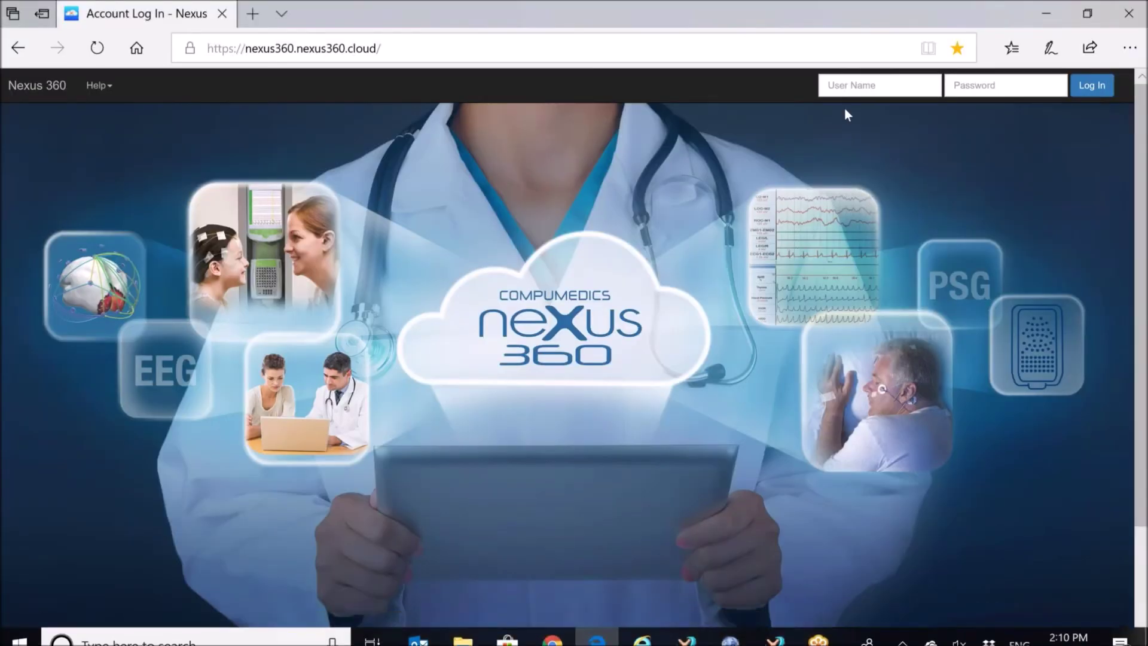
- Sign in to Nexus 360 with the account user name and password
left_click(845, 89)
type("Admin")
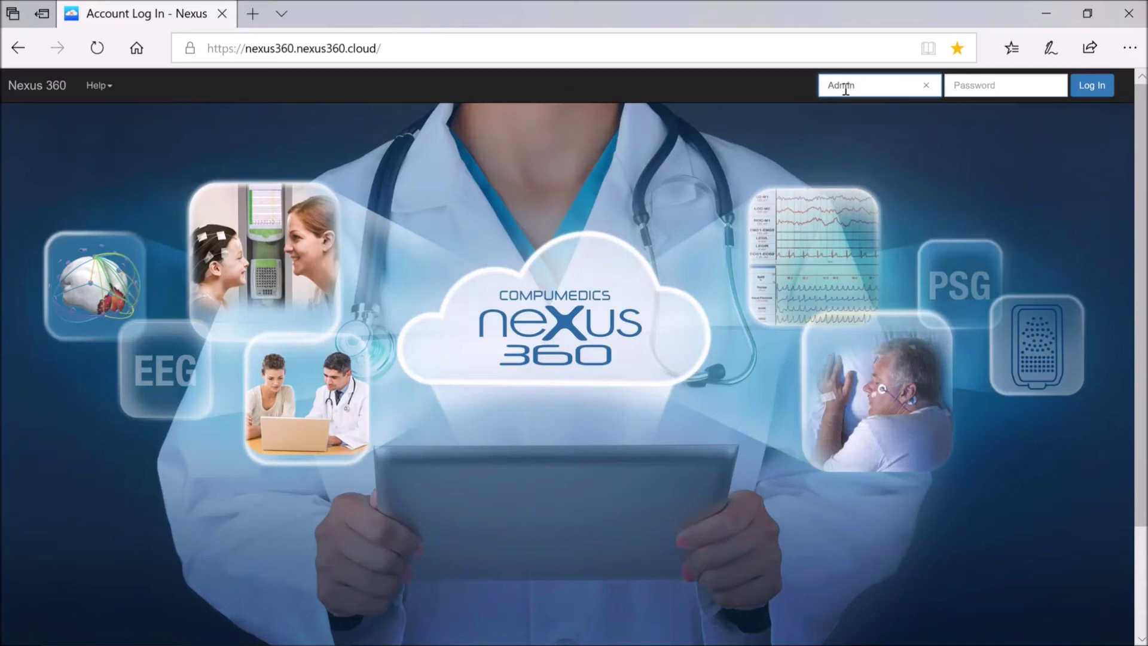
key("Tab")
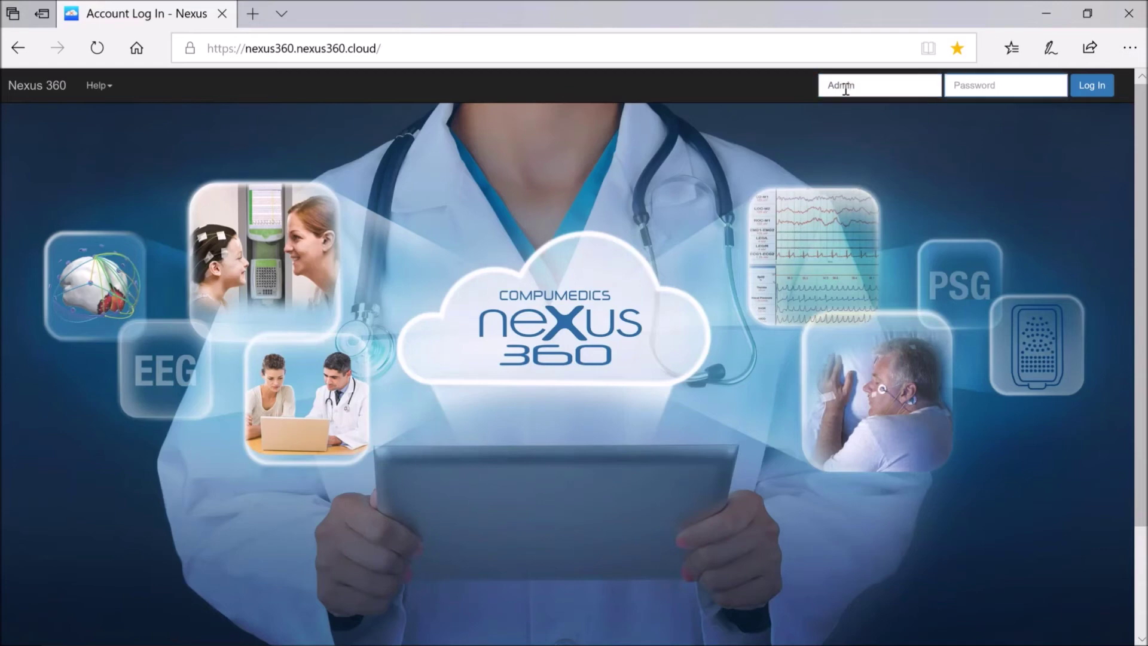
type("************")
key("Return")
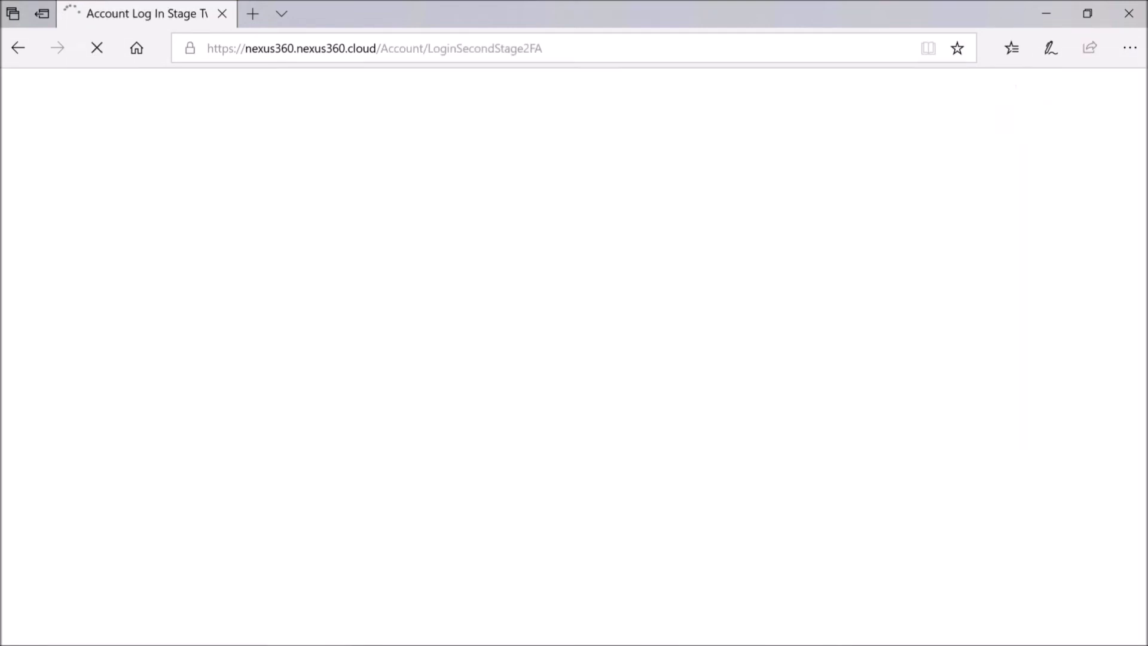
- Enter the two-factor authentication code to reach the Dashboard
left_click(252, 151)
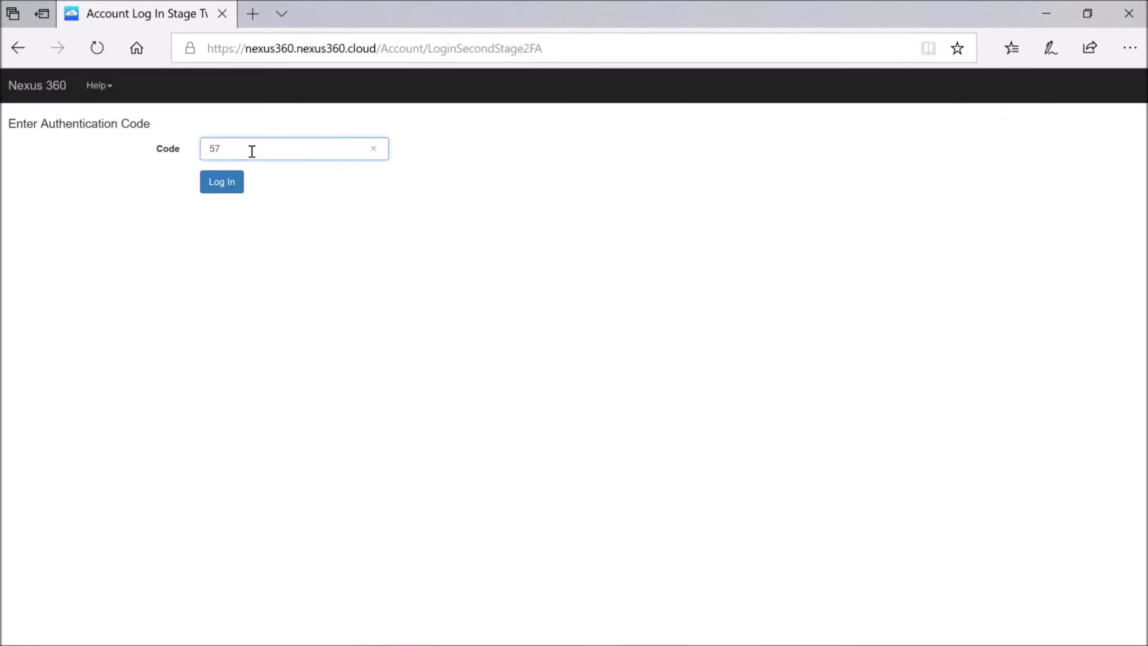
left_click(221, 182)
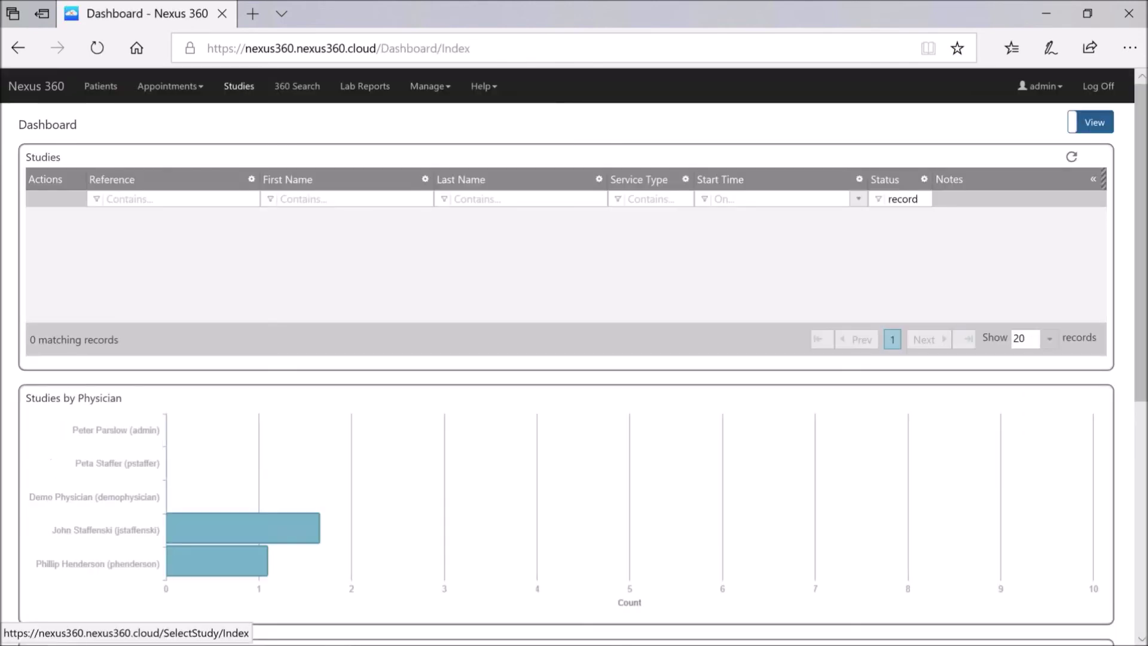
- Open the Studies list from the Nexus 360 top navigation bar
left_click(239, 86)
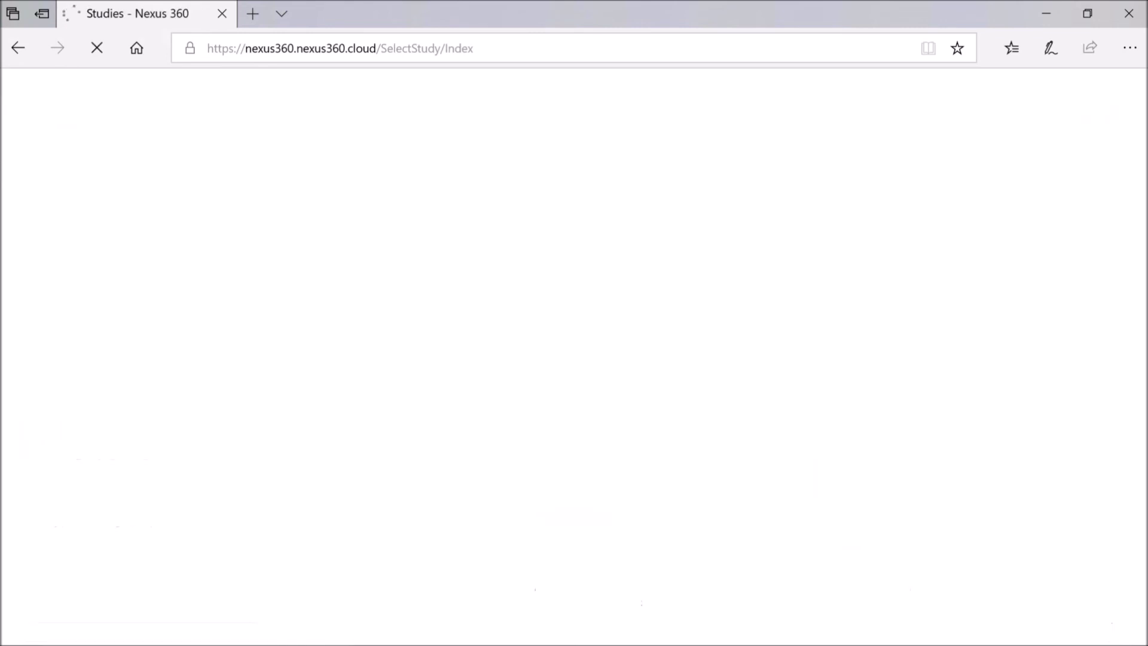